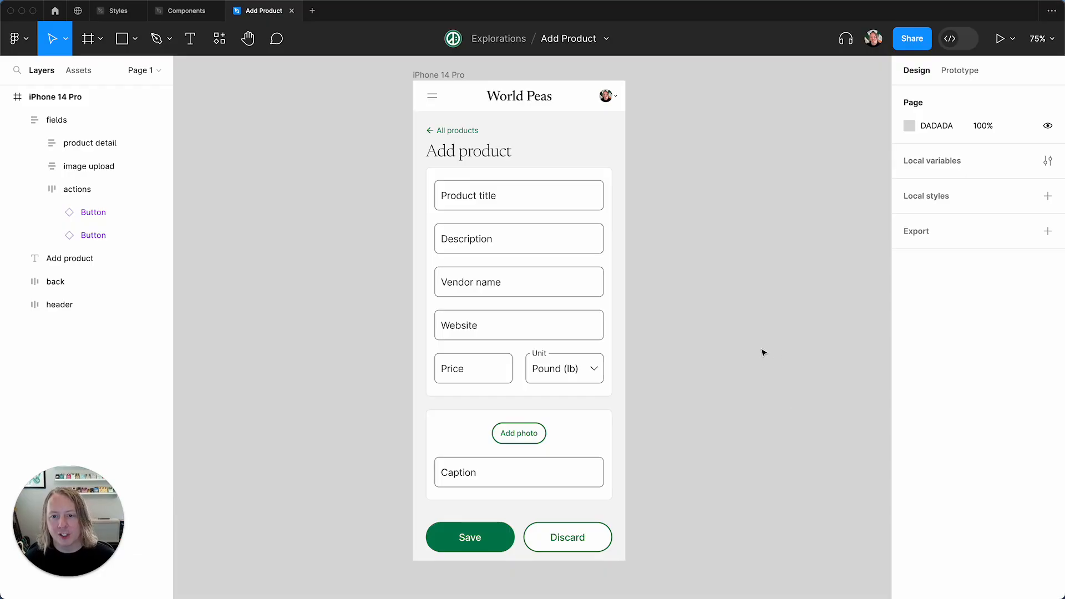
# Step: Examine the color styles used in the iPhone 14 Pro frame and on its Save button
pyautogui.click(460, 75)
pyautogui.click(954, 549)
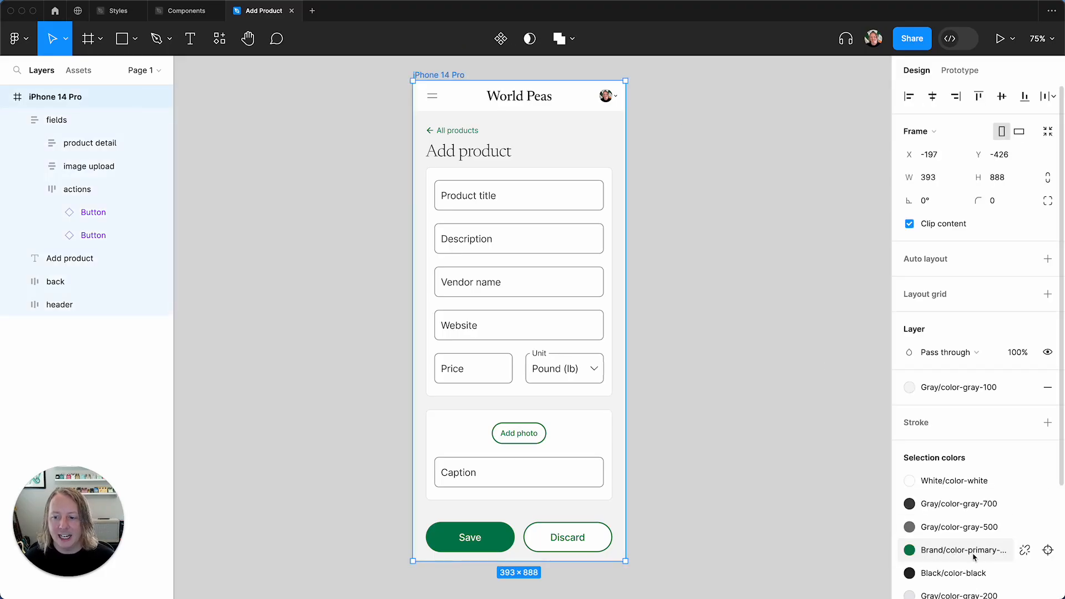
pyautogui.scroll(-5, 920, 443)
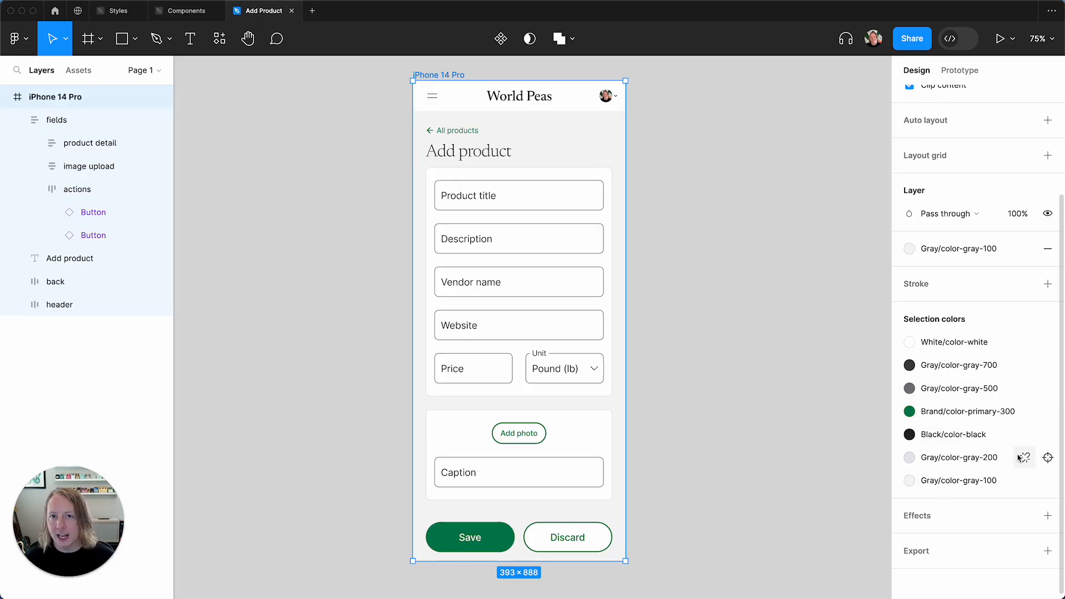
pyautogui.click(502, 542)
pyautogui.scroll(-5, 938, 527)
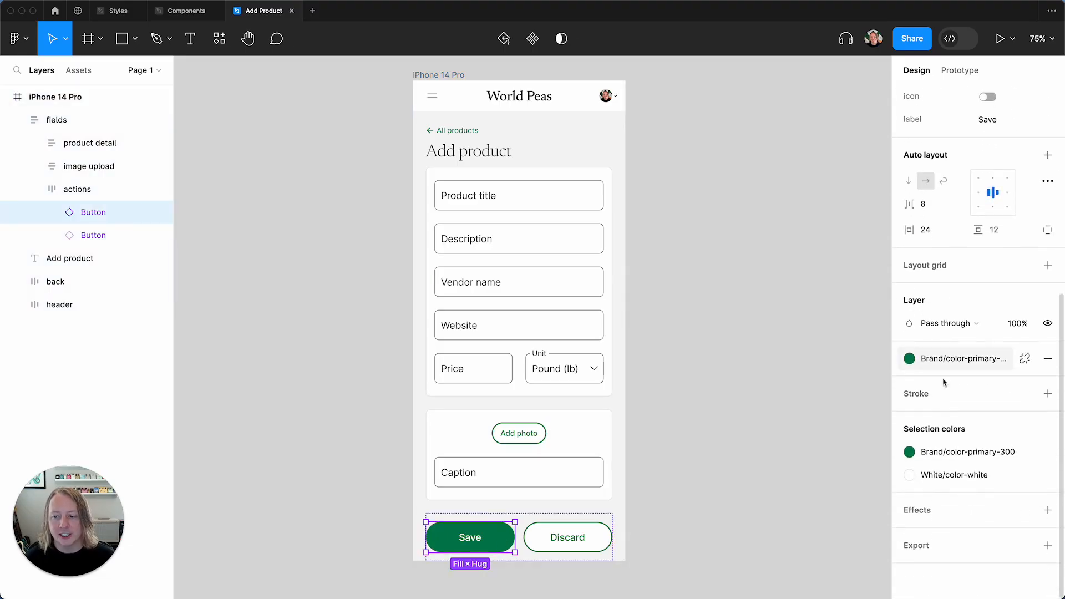
pyautogui.click(760, 436)
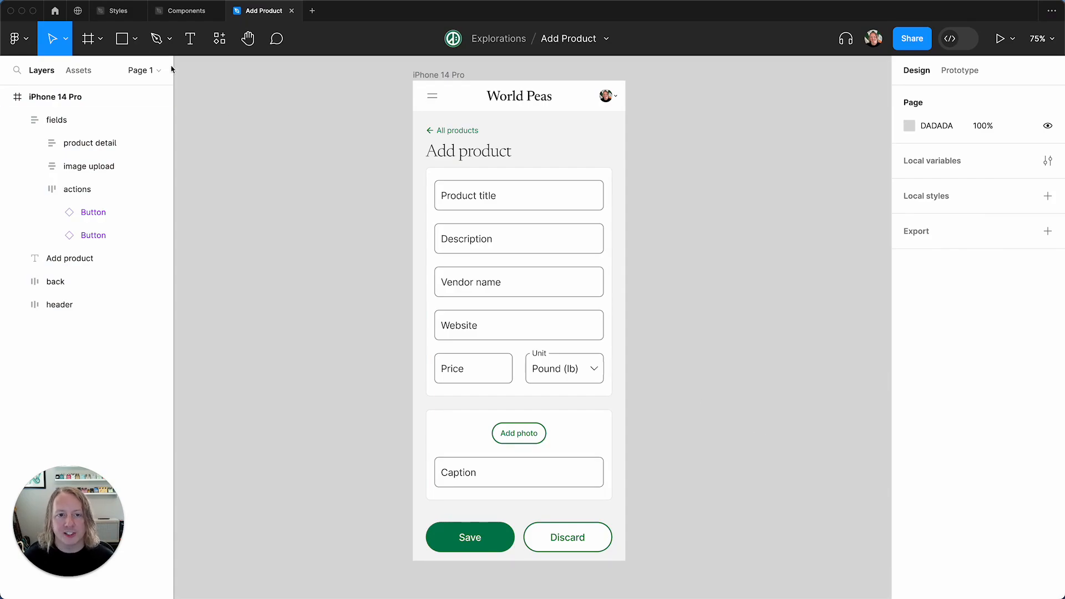
# Step: In the Styles file, review the local color styles and inspect the properties of color-primary-400
pyautogui.click(122, 12)
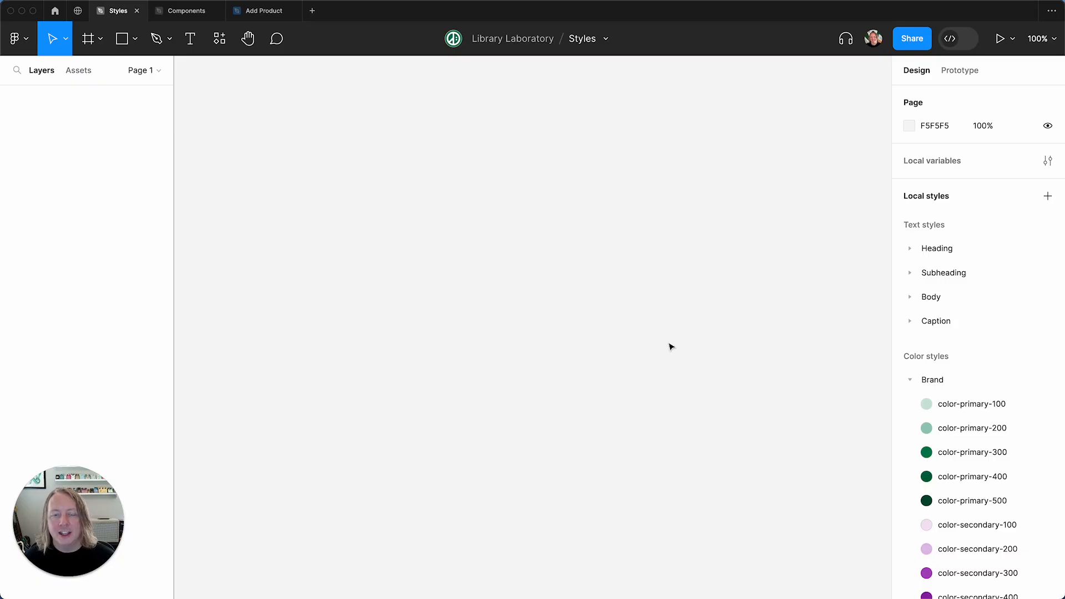
pyautogui.scroll(-1, 1001, 407)
pyautogui.scroll(-5, 1001, 408)
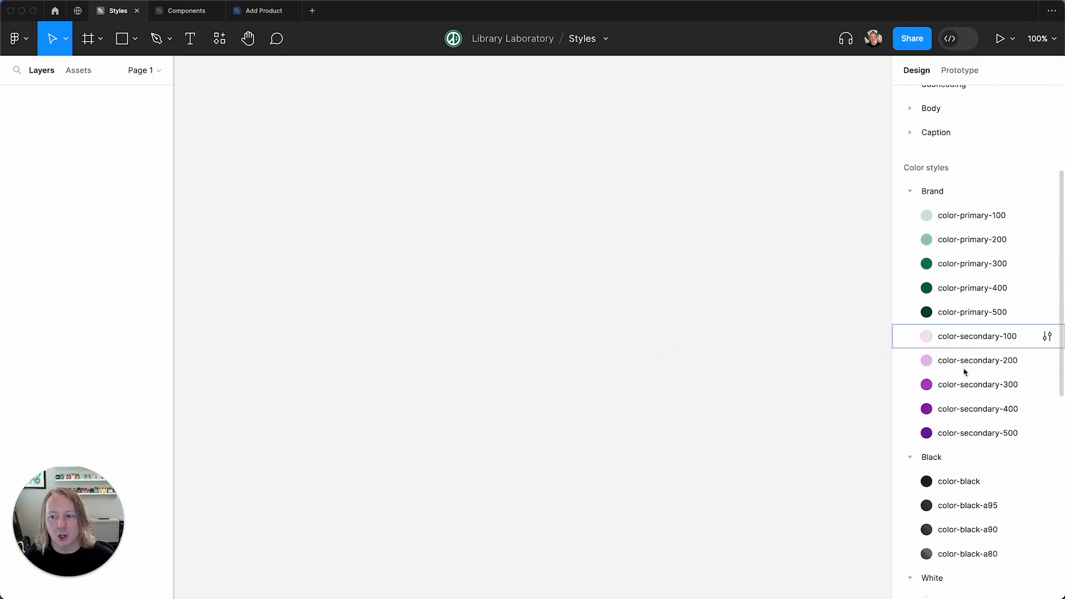
pyautogui.scroll(2, 956, 464)
pyautogui.scroll(3, 952, 377)
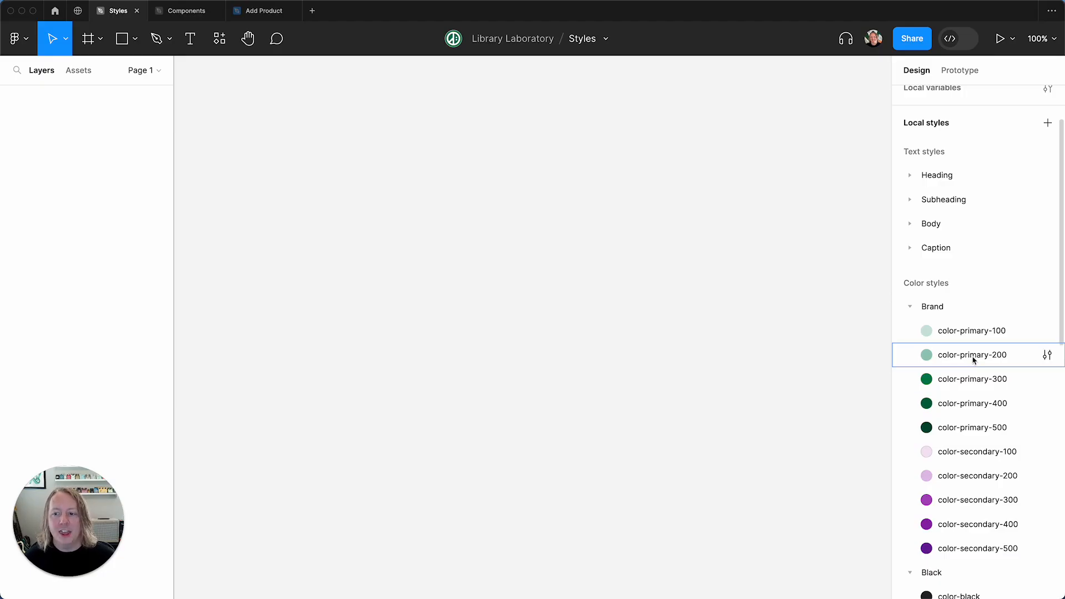
pyautogui.click(1048, 405)
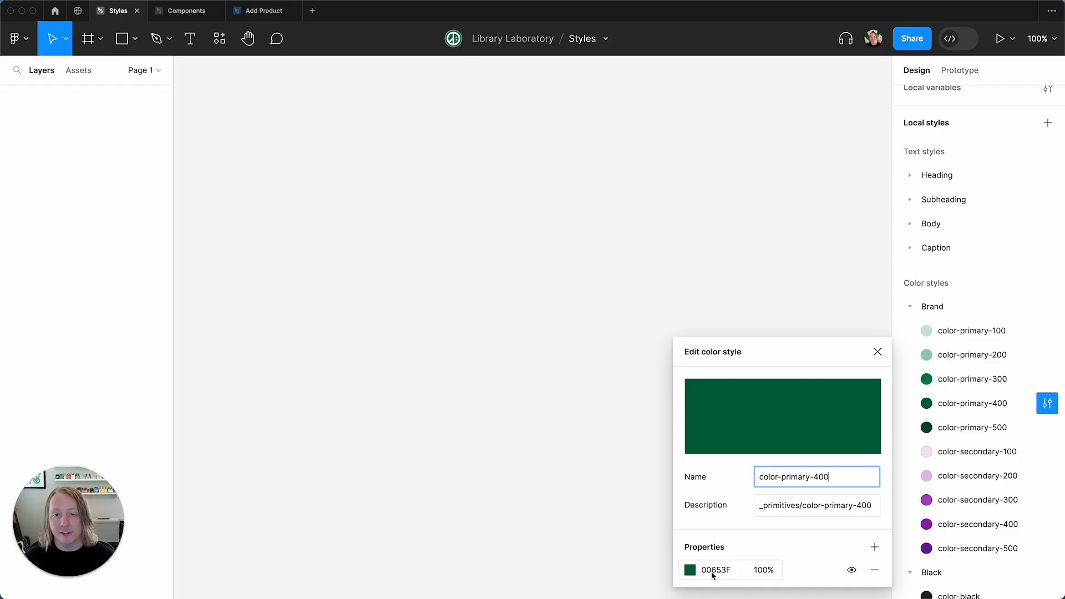
pyautogui.click(877, 353)
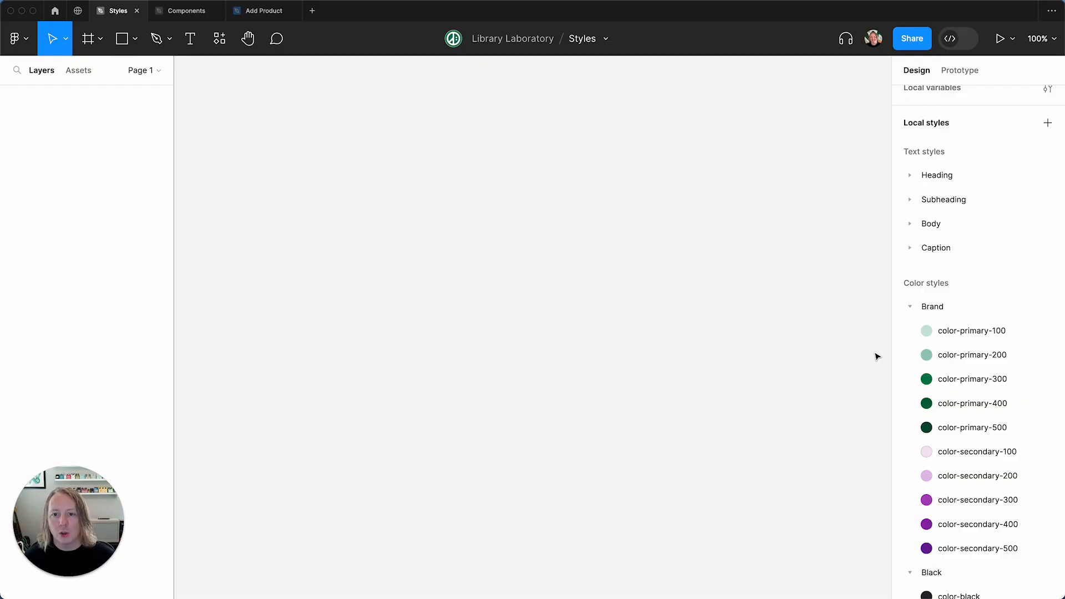
# Step: Run the Styles to Variables Converter plugin on the Styles file
pyautogui.click(224, 44)
pyautogui.click(286, 71)
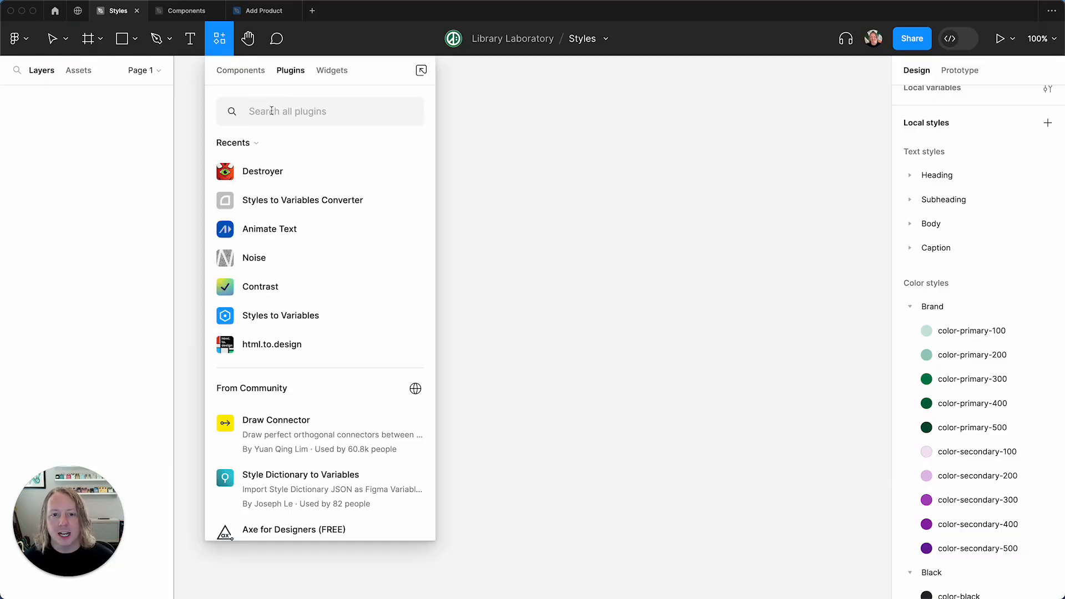
pyautogui.click(280, 200)
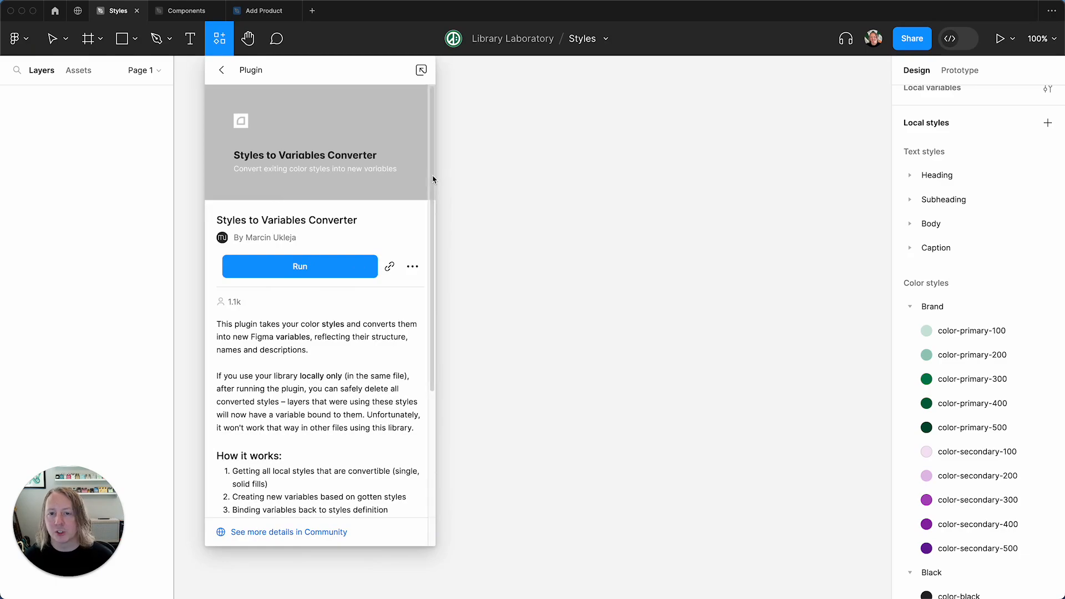
pyautogui.click(309, 268)
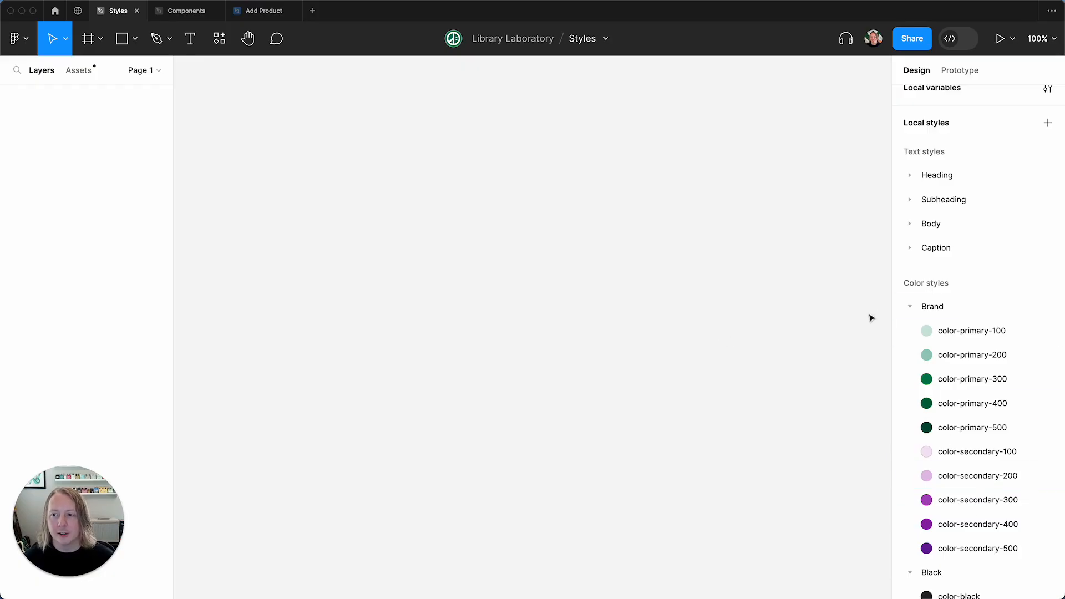
# Step: Open the local variables and compare the Color Styles collection with the file's color styles
pyautogui.scroll(3, 960, 319)
pyautogui.click(1047, 162)
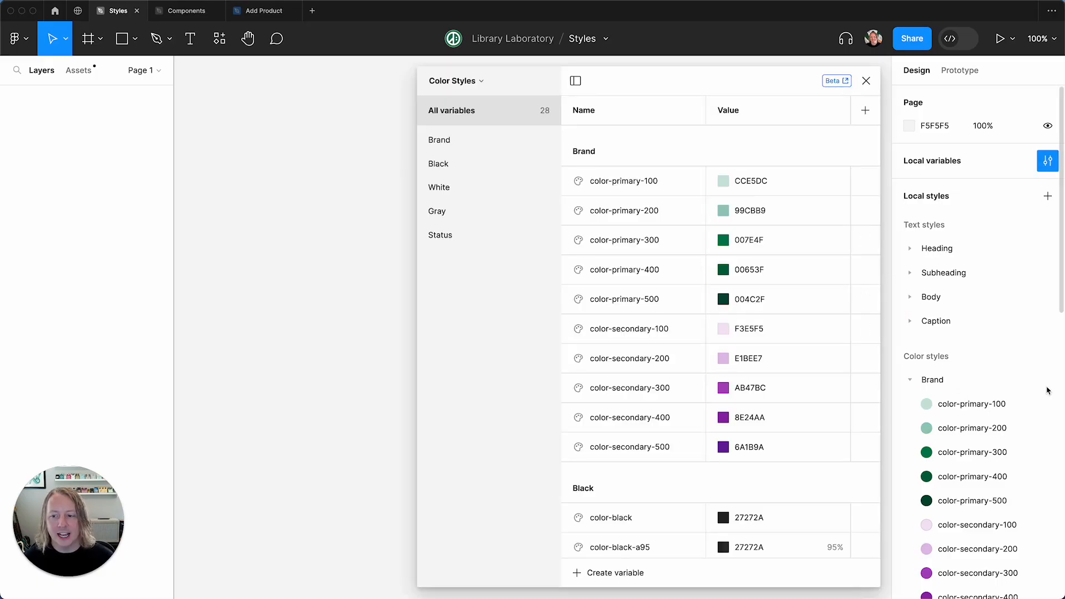
pyautogui.scroll(-6, 1005, 453)
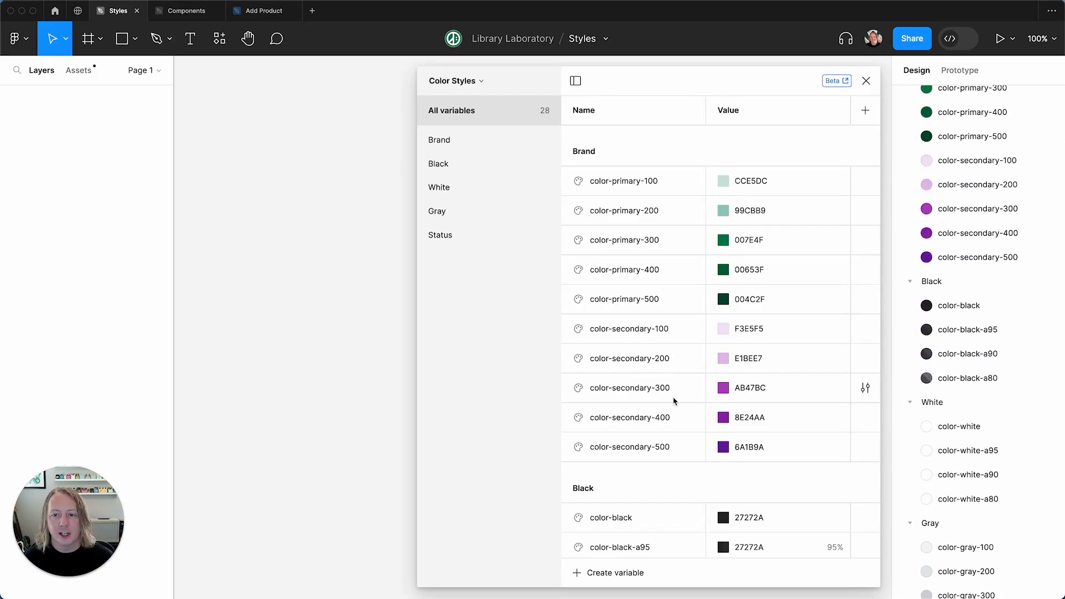
pyautogui.scroll(-10, 701, 405)
pyautogui.scroll(-4, 702, 409)
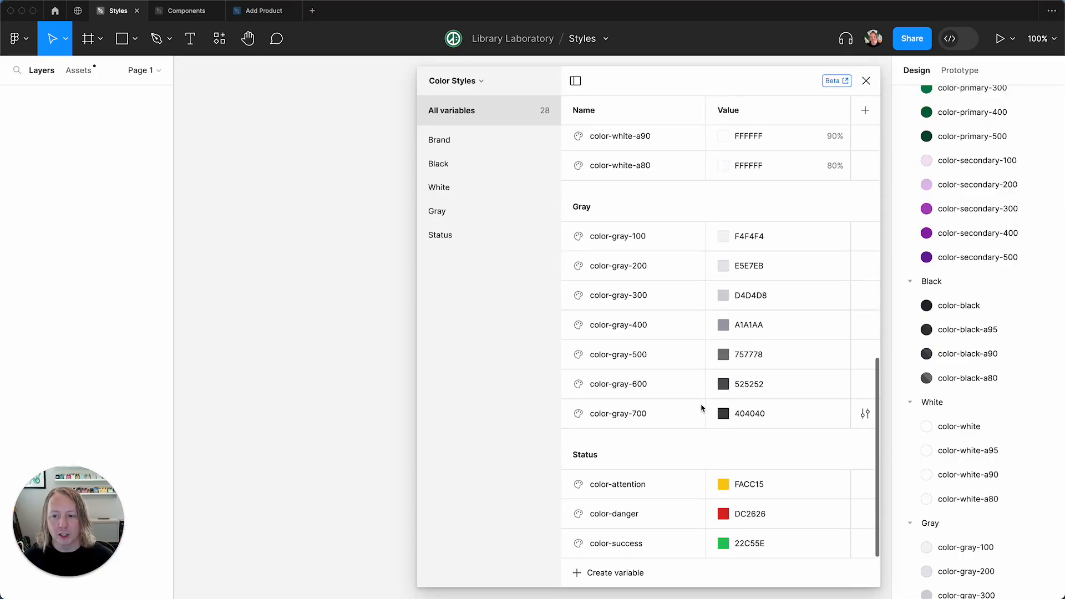
pyautogui.scroll(6, 969, 289)
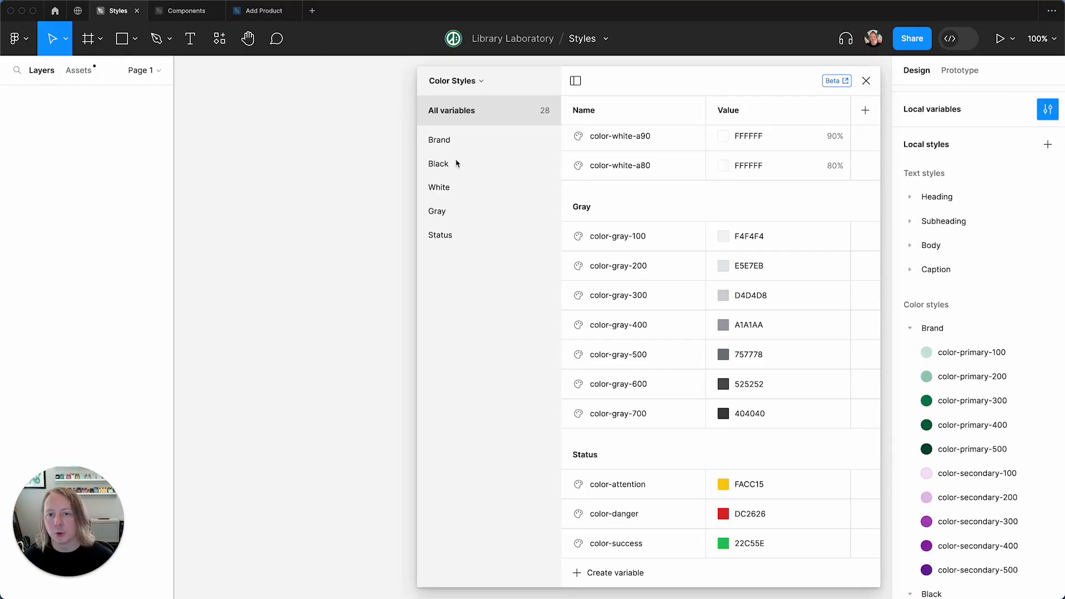
pyautogui.scroll(14, 686, 219)
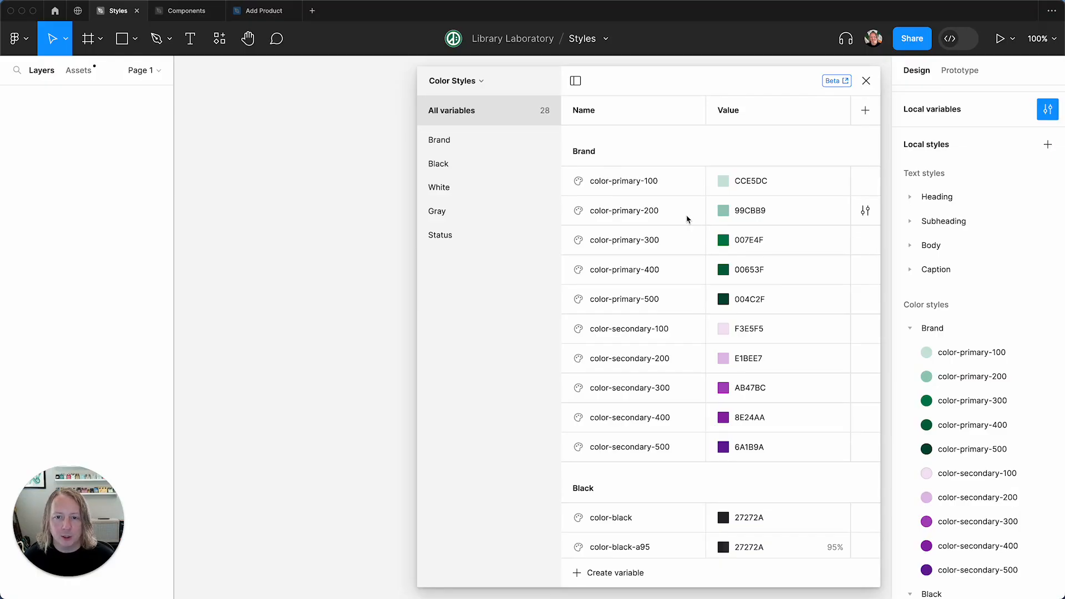
# Step: Ungroup the Brand, Black, White, Gray and Status variable groups in the Color Styles collection
pyautogui.click(447, 142)
pyautogui.keyDown('shift'); pyautogui.click(450, 239); pyautogui.keyUp('shift')
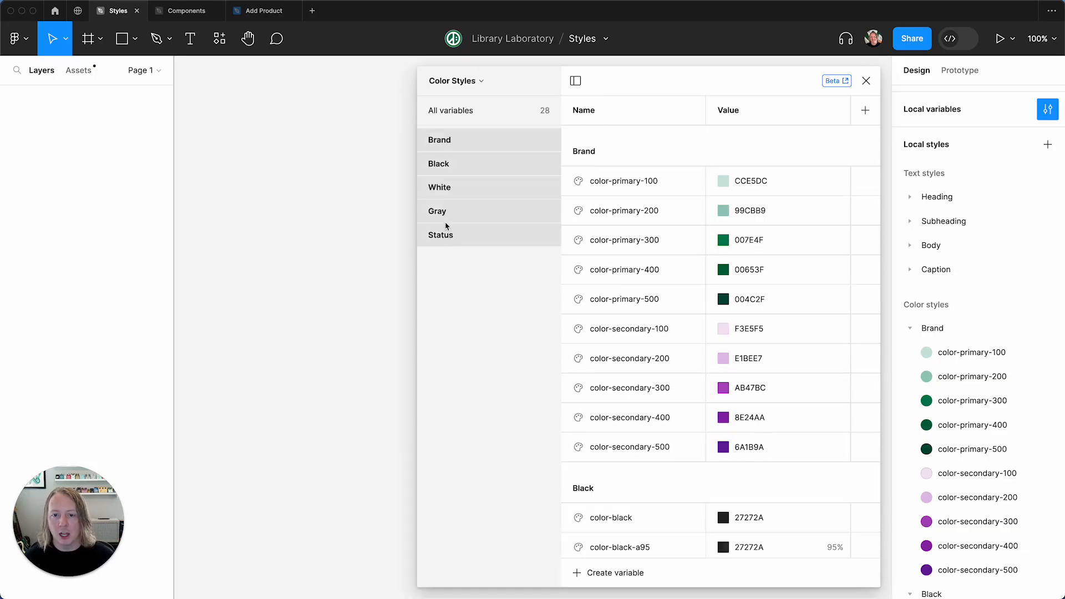
pyautogui.rightClick(452, 198)
pyautogui.click(475, 203)
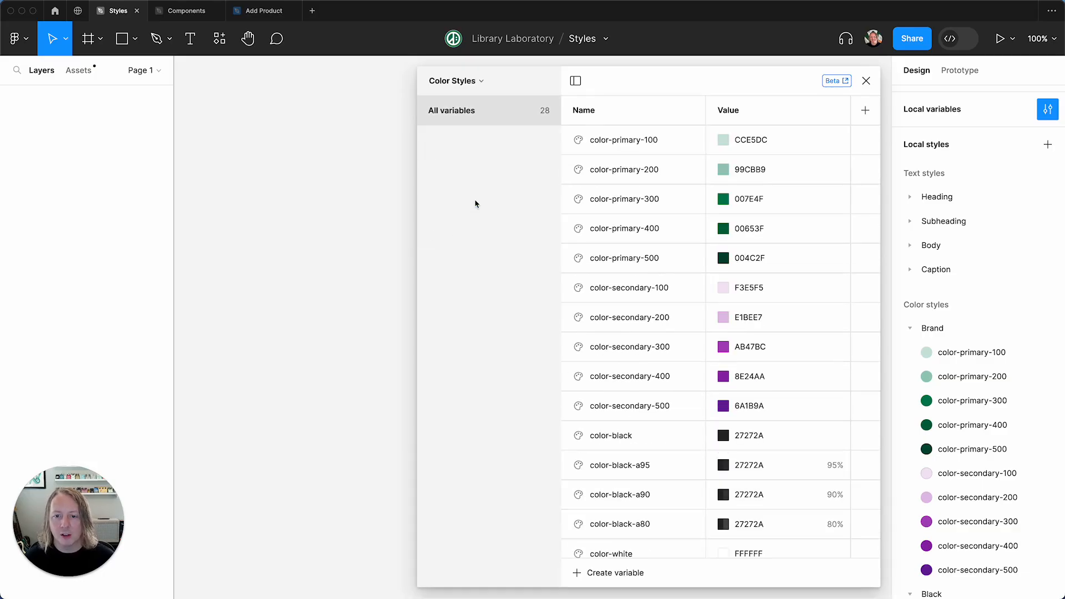
pyautogui.scroll(-10, 664, 311)
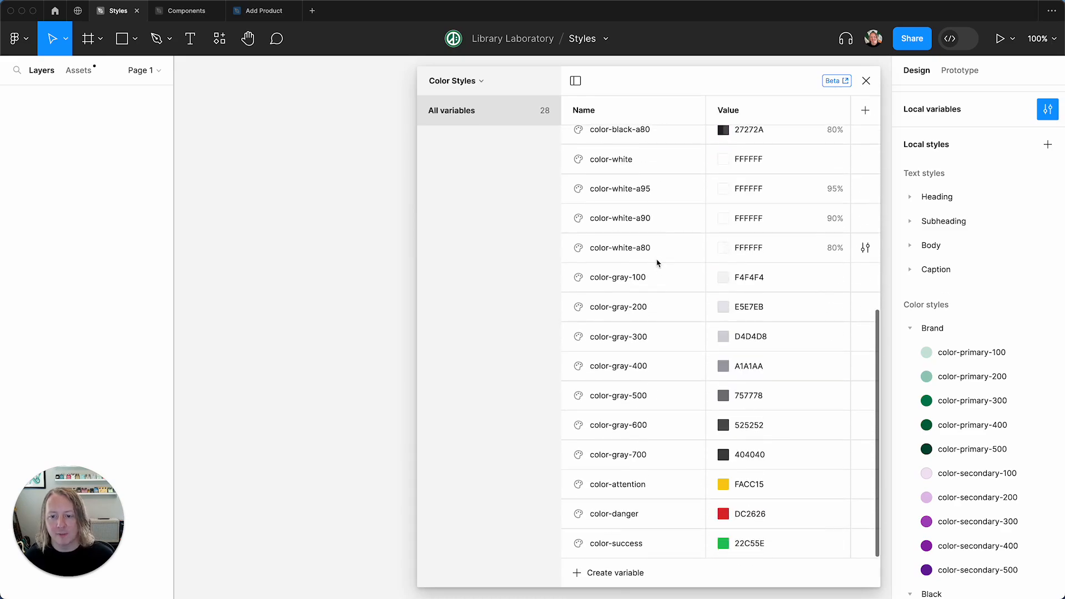
pyautogui.scroll(2, 659, 264)
pyautogui.scroll(8, 641, 221)
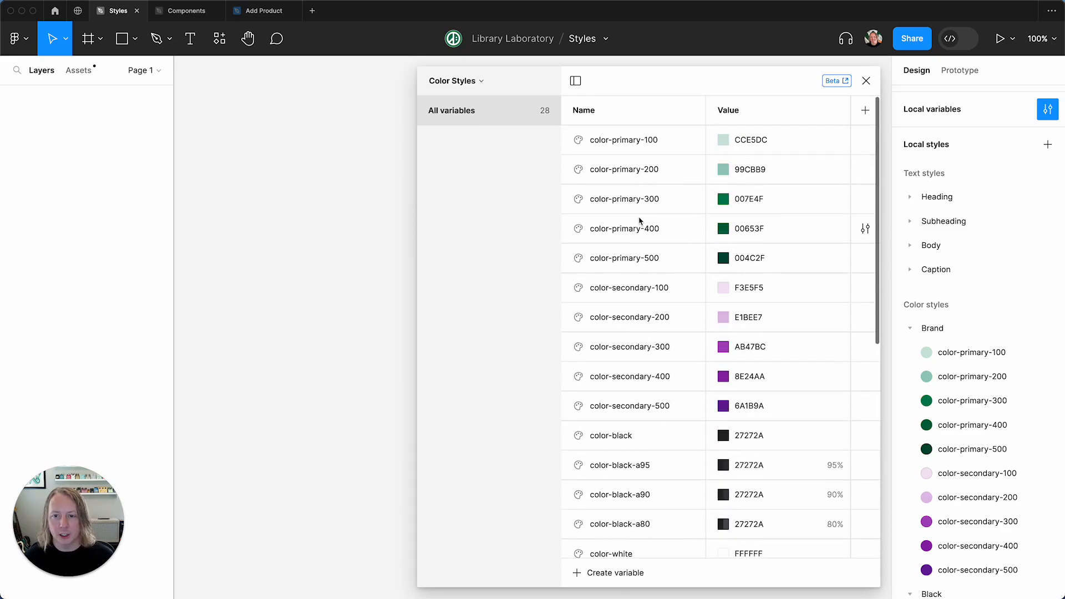
# Step: Rename the Color Styles variable collection to Colors
pyautogui.click(481, 81)
pyautogui.click(467, 135)
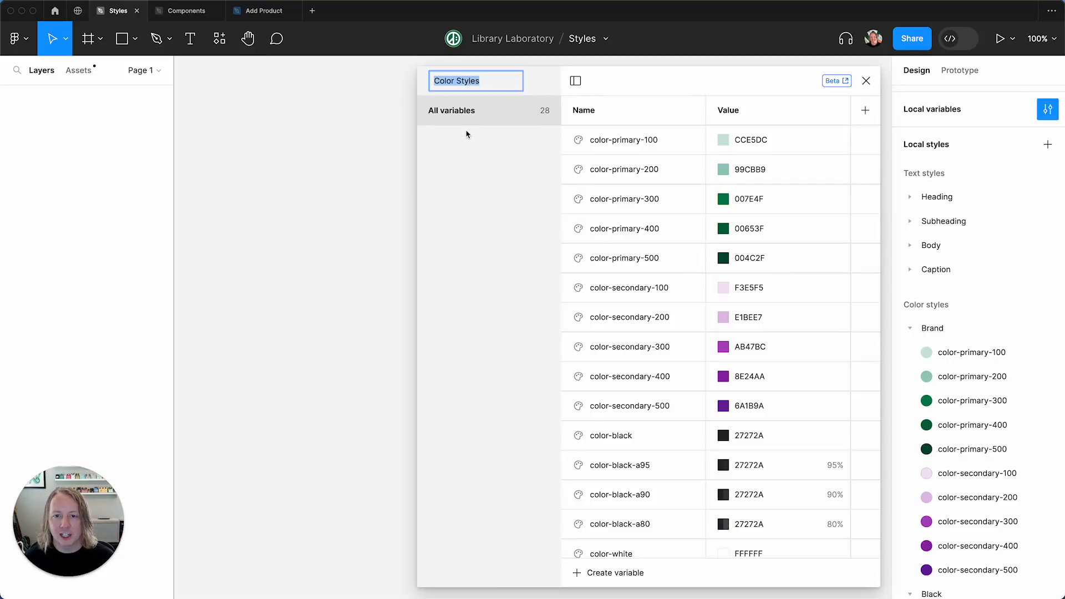
pyautogui.press('Right')
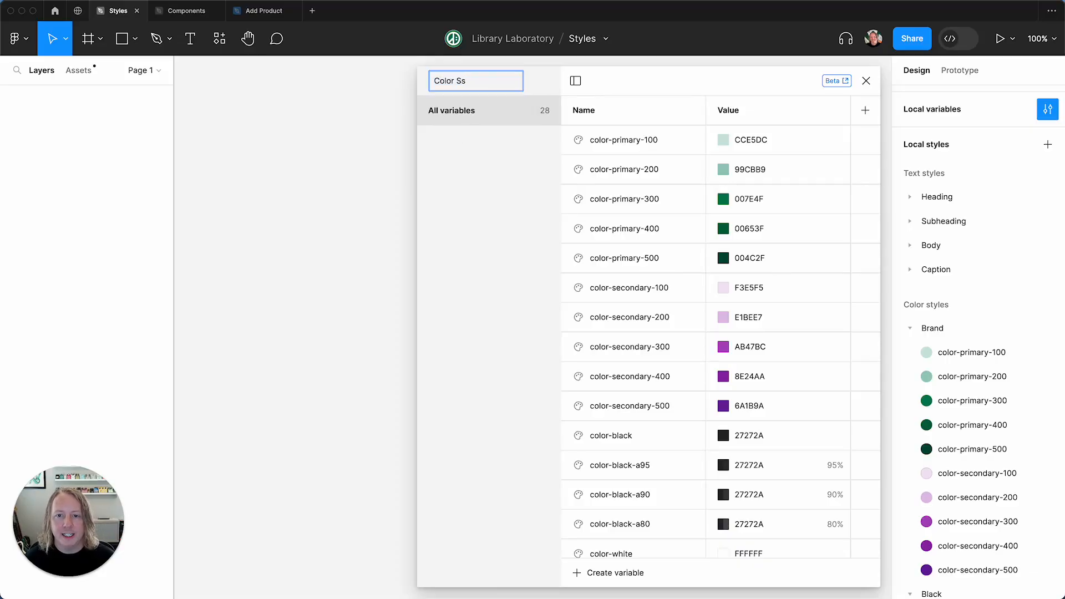
pyautogui.press('Return')
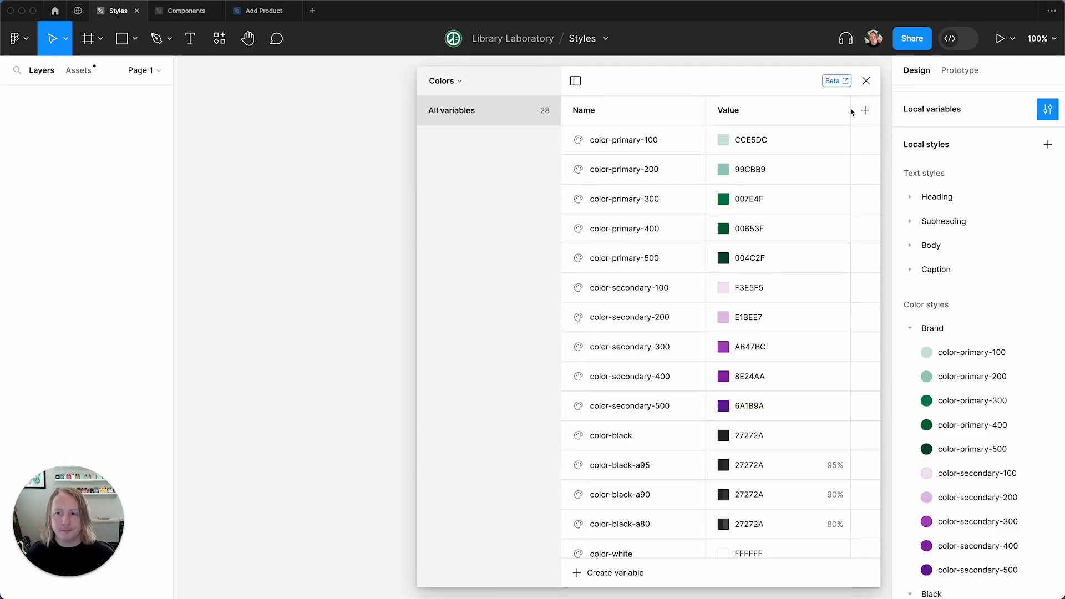
# Step: Close the variables window and check which variable the color-primary-400 style references
pyautogui.click(866, 81)
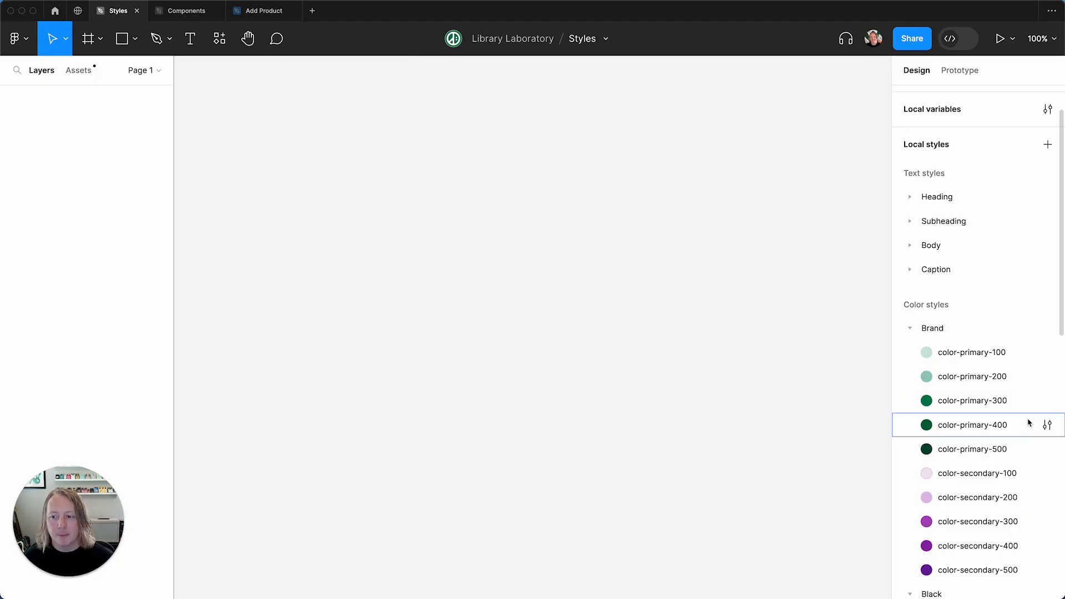
pyautogui.click(1047, 425)
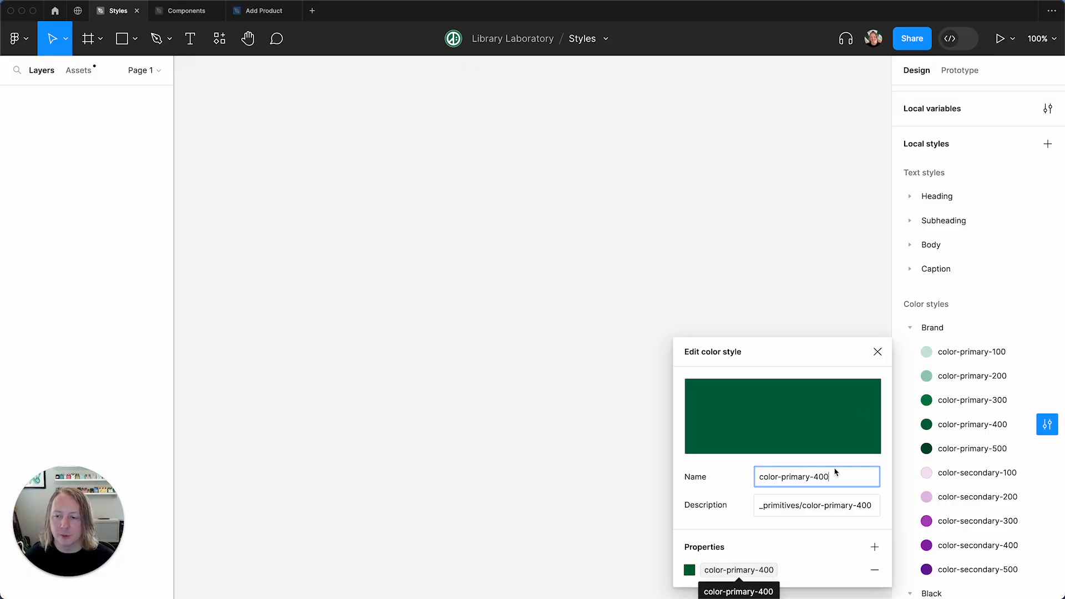
pyautogui.click(877, 352)
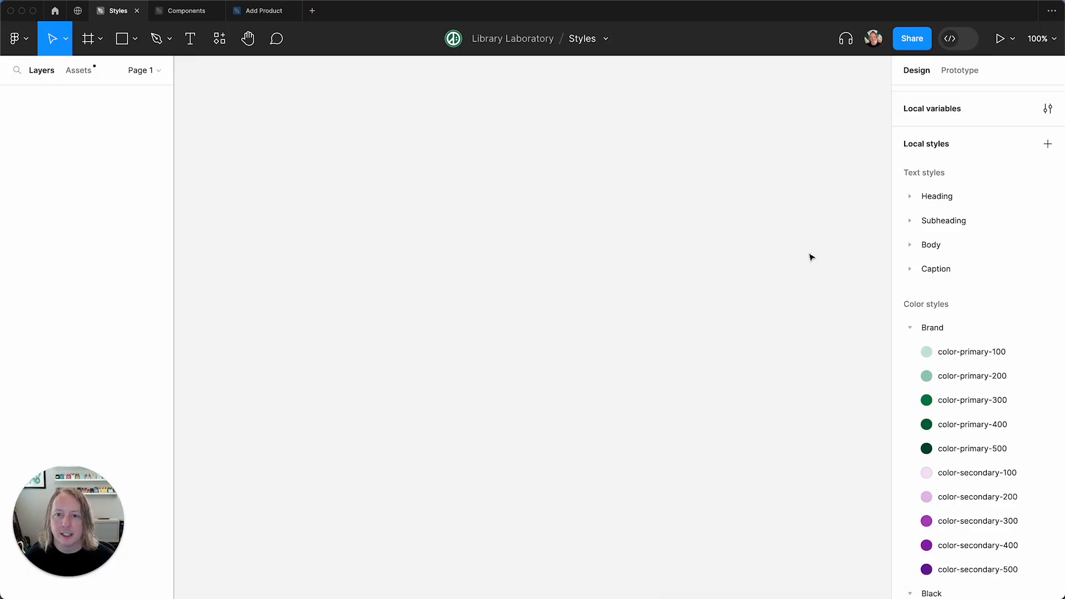
# Step: Review and publish all library changes in the Styles file, including the Colors variable collection and the modified color styles
pyautogui.click(607, 39)
pyautogui.click(597, 93)
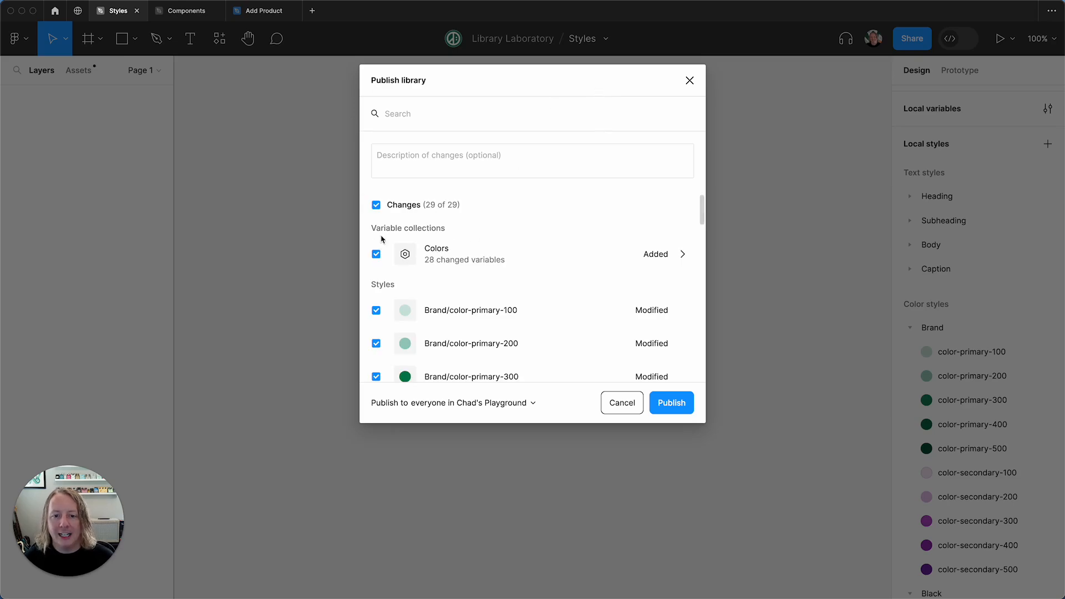
pyautogui.click(676, 258)
pyautogui.scroll(-2, 614, 434)
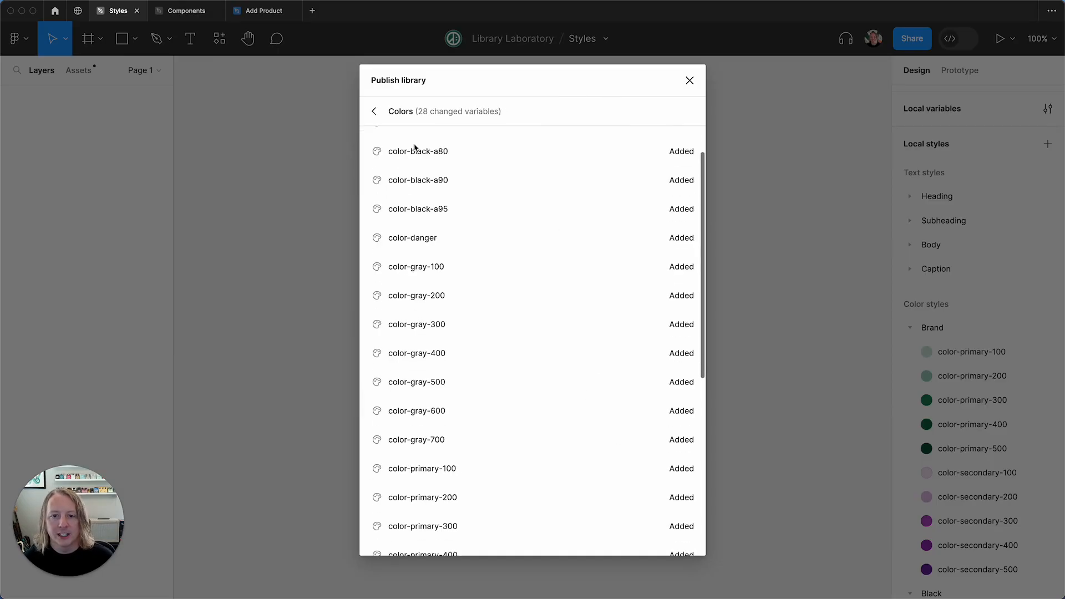
pyautogui.click(373, 111)
pyautogui.scroll(-15, 477, 303)
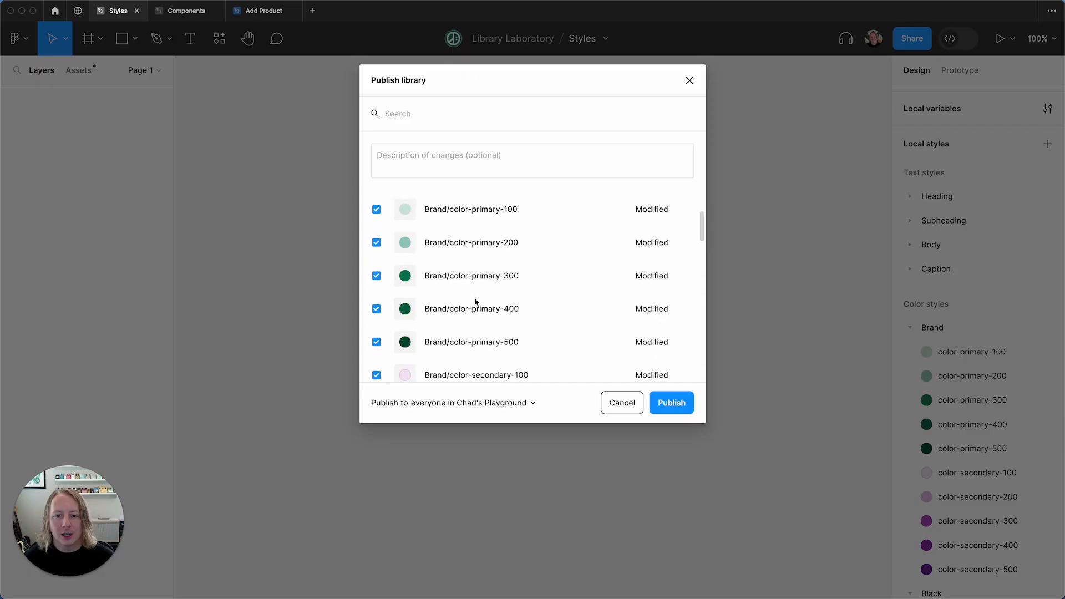
pyautogui.scroll(-5, 475, 285)
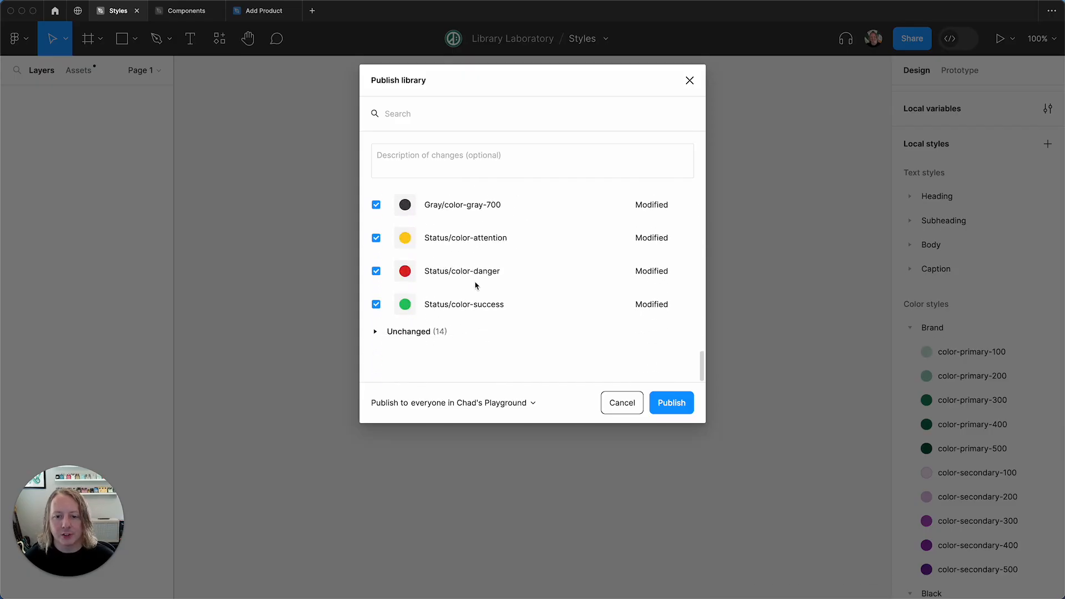
pyautogui.click(671, 403)
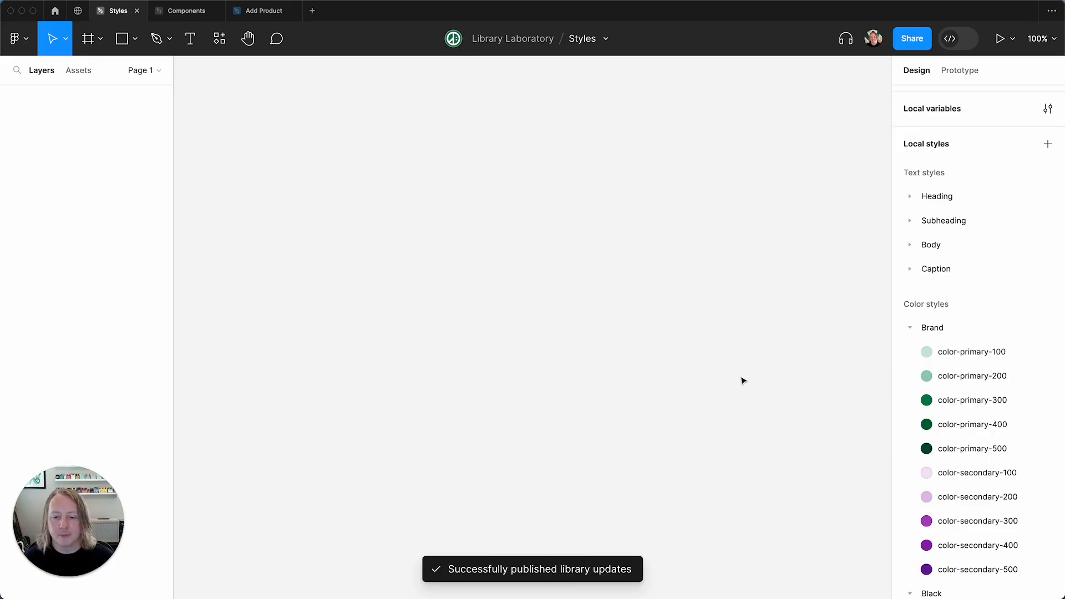
# Step: Switch to the Components file, review the updates from the Styles library and apply all of them
pyautogui.click(199, 16)
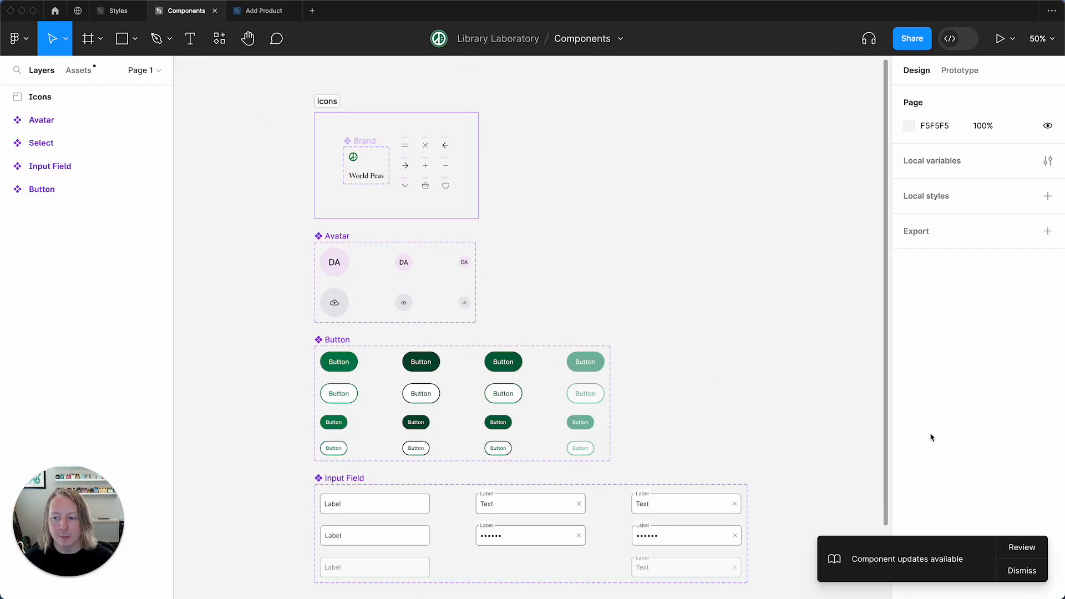
pyautogui.click(1022, 548)
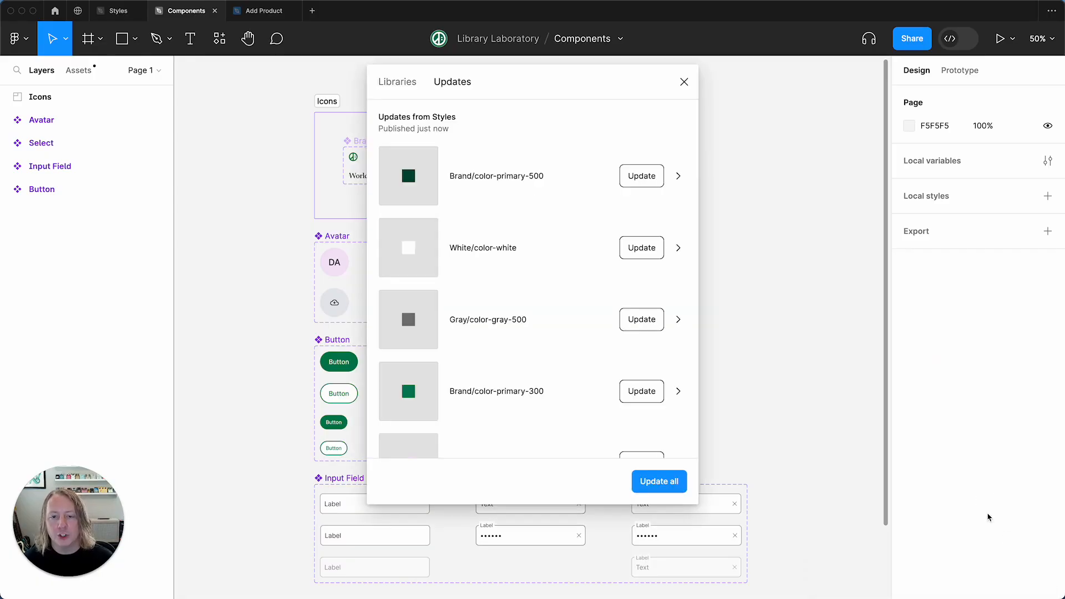
pyautogui.scroll(-5, 594, 269)
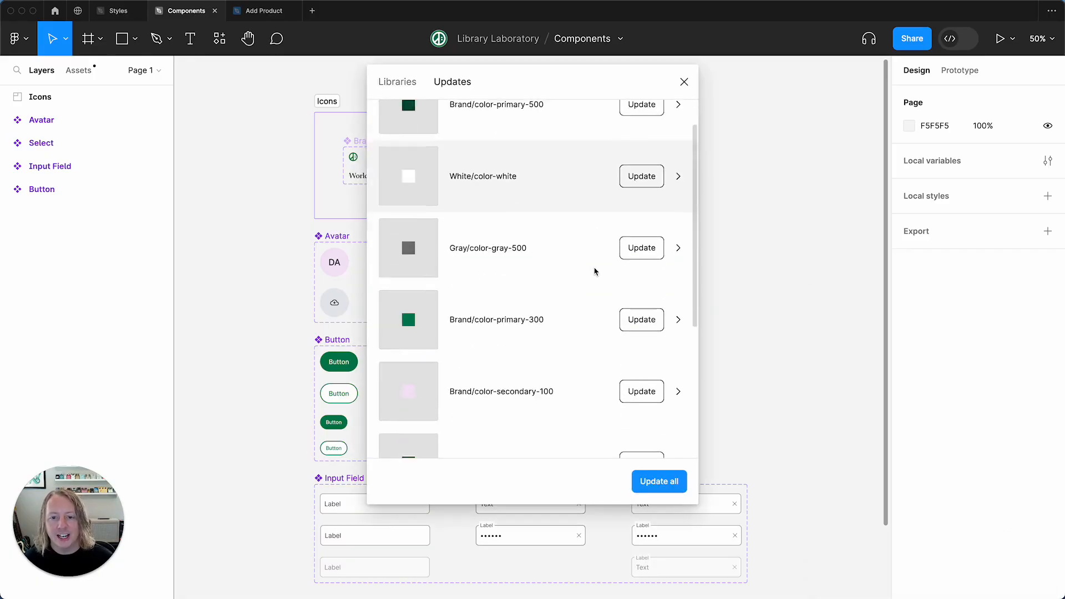
pyautogui.click(659, 482)
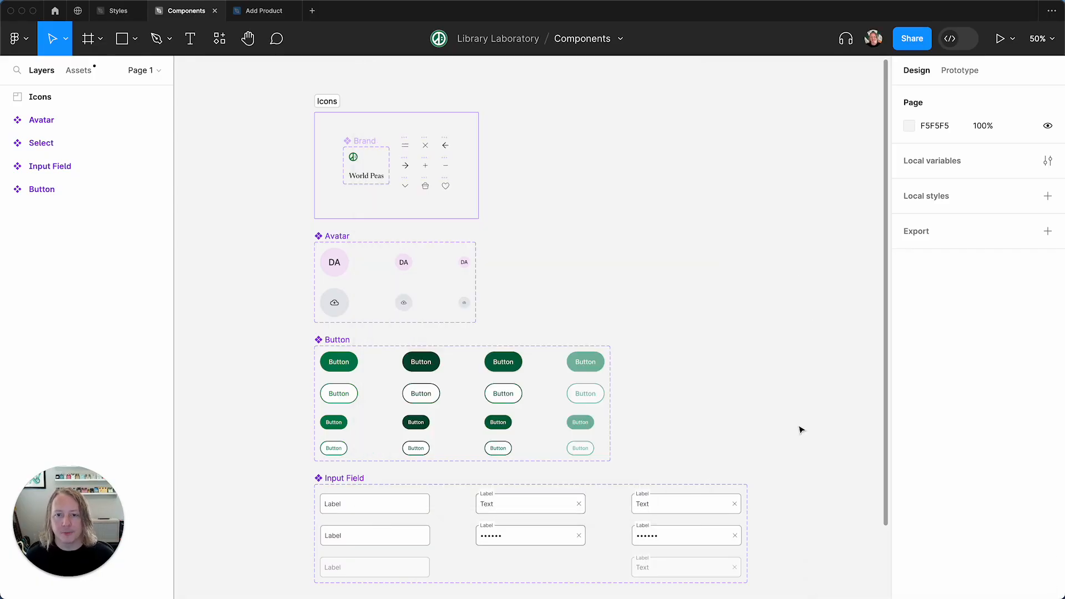
# Step: Publish all modified components in the Components library
pyautogui.click(620, 42)
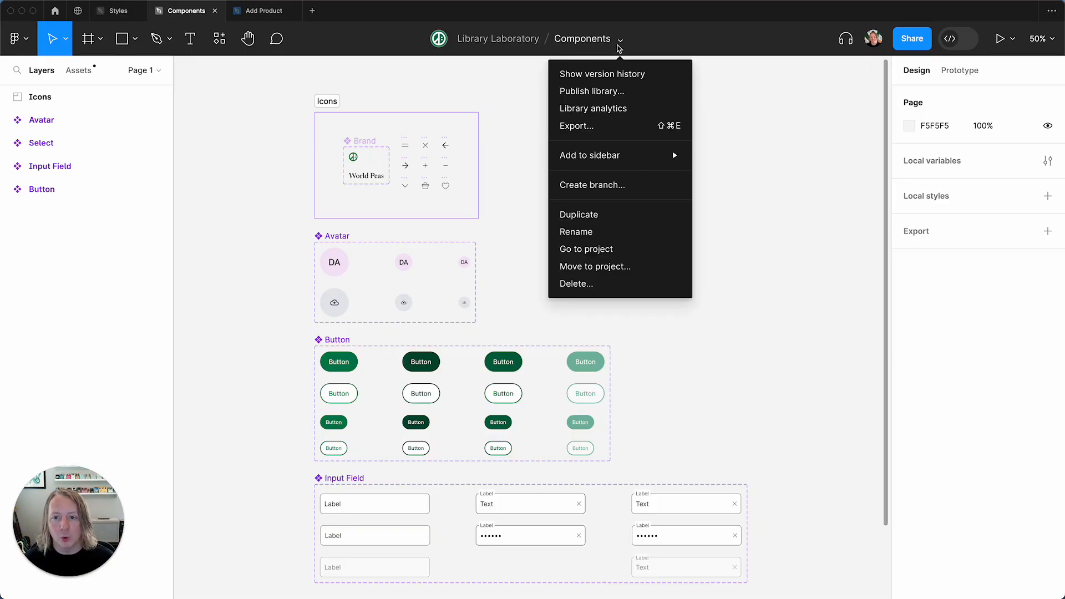
pyautogui.click(605, 90)
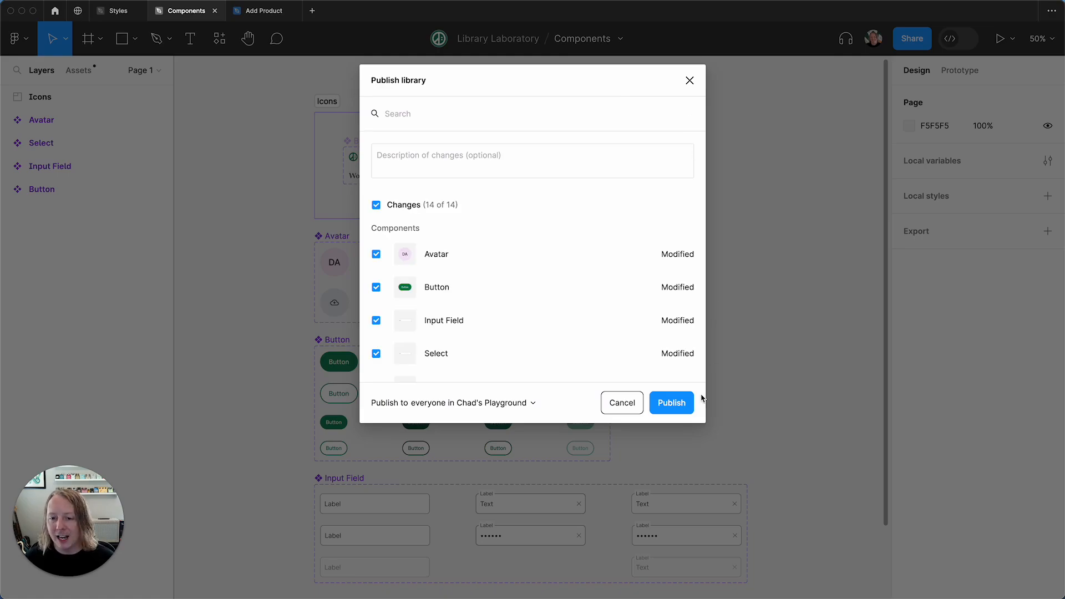
pyautogui.click(681, 404)
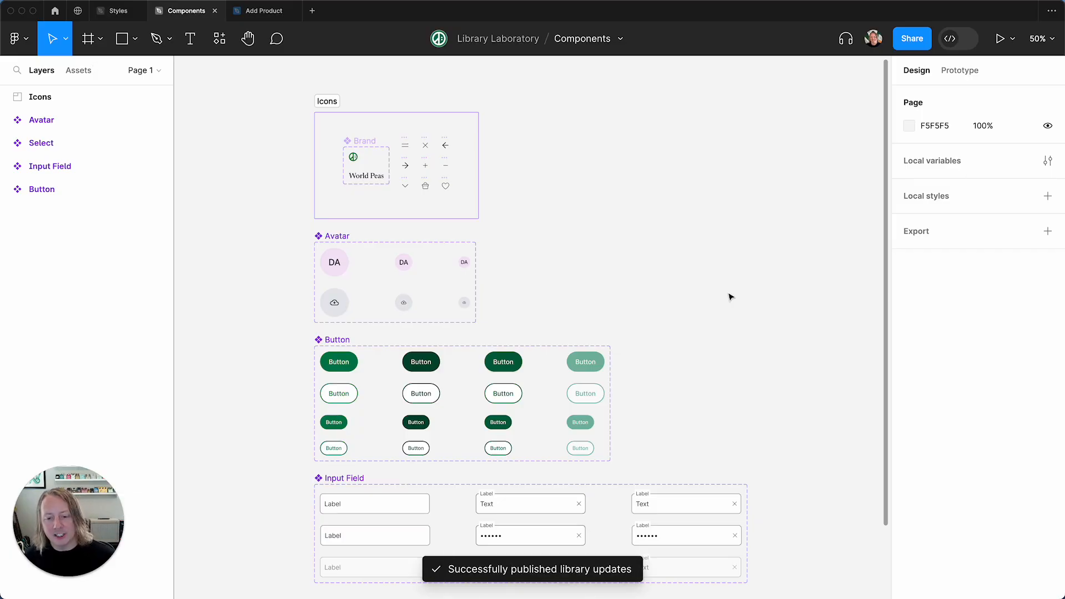
# Step: Switch to the Add Product file, review the available library updates and apply all of them
pyautogui.click(264, 10)
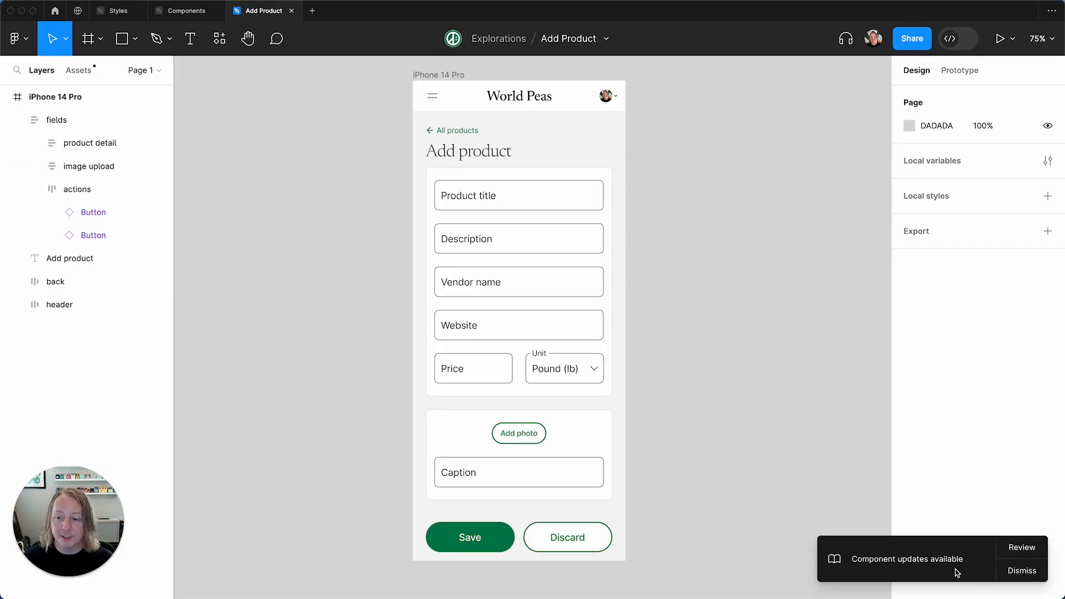
pyautogui.click(1024, 552)
pyautogui.scroll(-12, 611, 209)
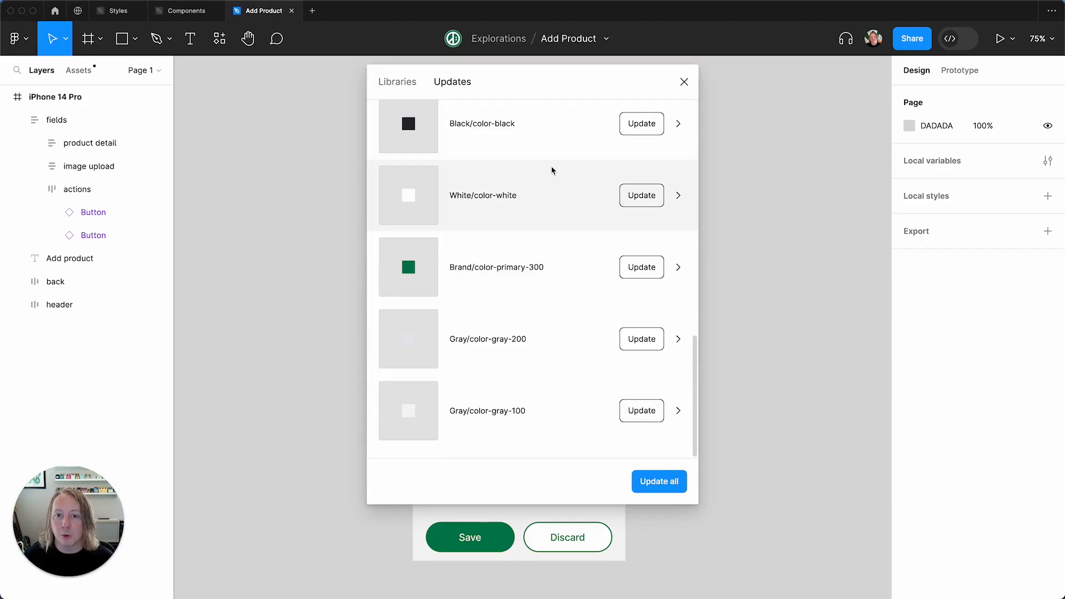
pyautogui.click(657, 484)
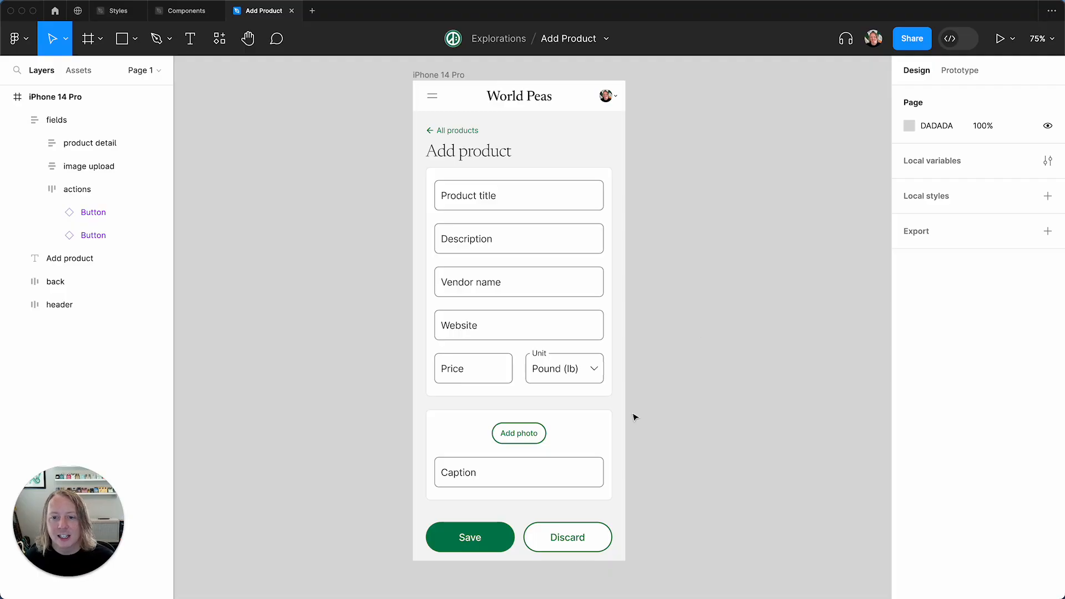
# Step: Inspect which color styles the header frame and the Save button use
pyautogui.click(476, 98)
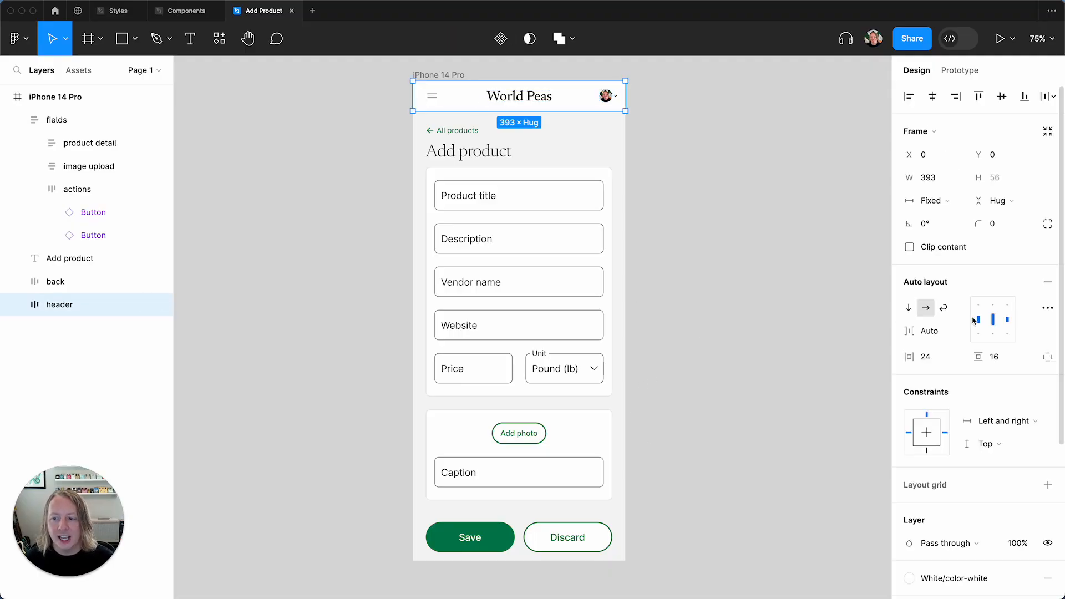
pyautogui.scroll(-2, 955, 370)
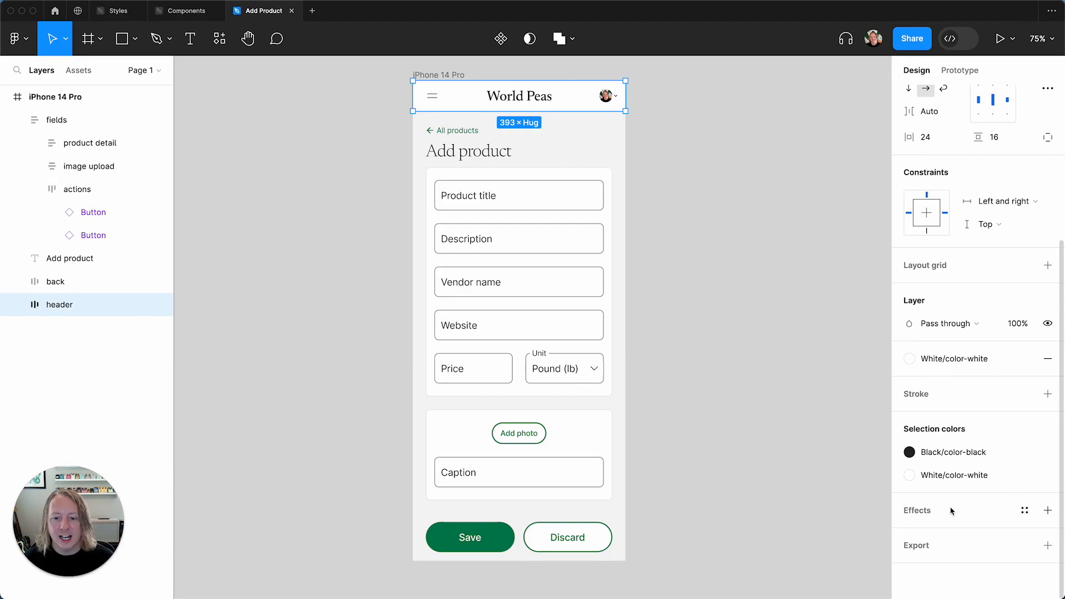
pyautogui.click(504, 550)
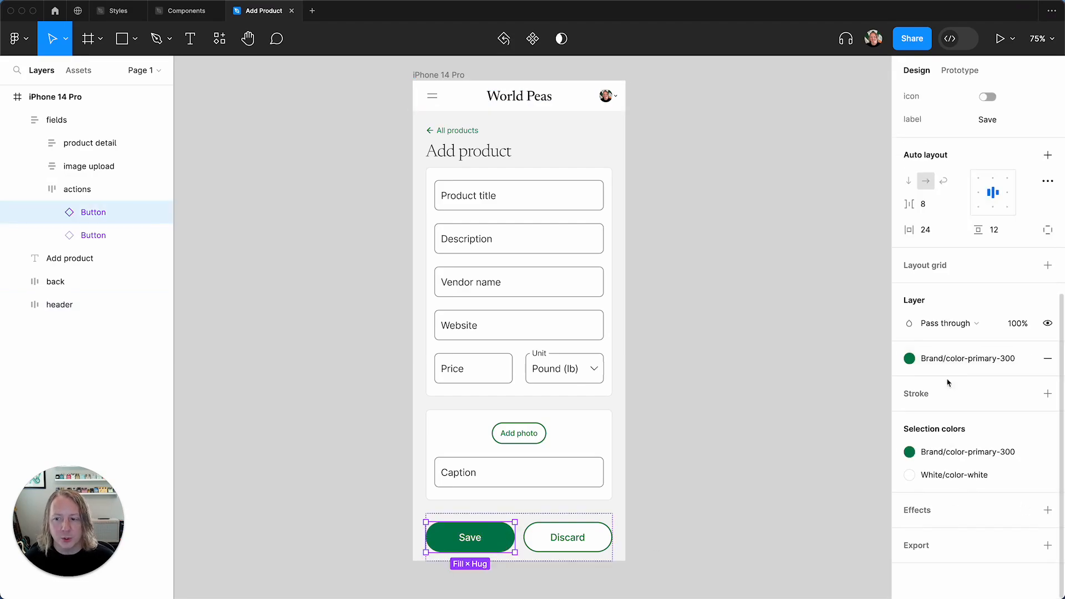
# Step: Detach the White/color-white style from the header's fill to expose the variable behind it, and deselect the header
pyautogui.click(578, 105)
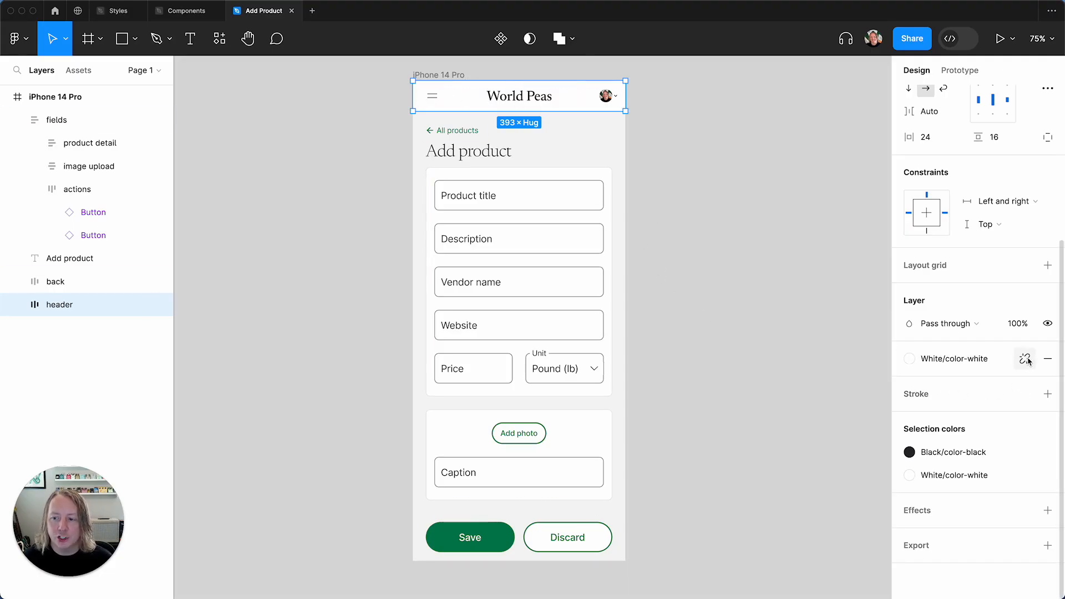
pyautogui.click(1025, 358)
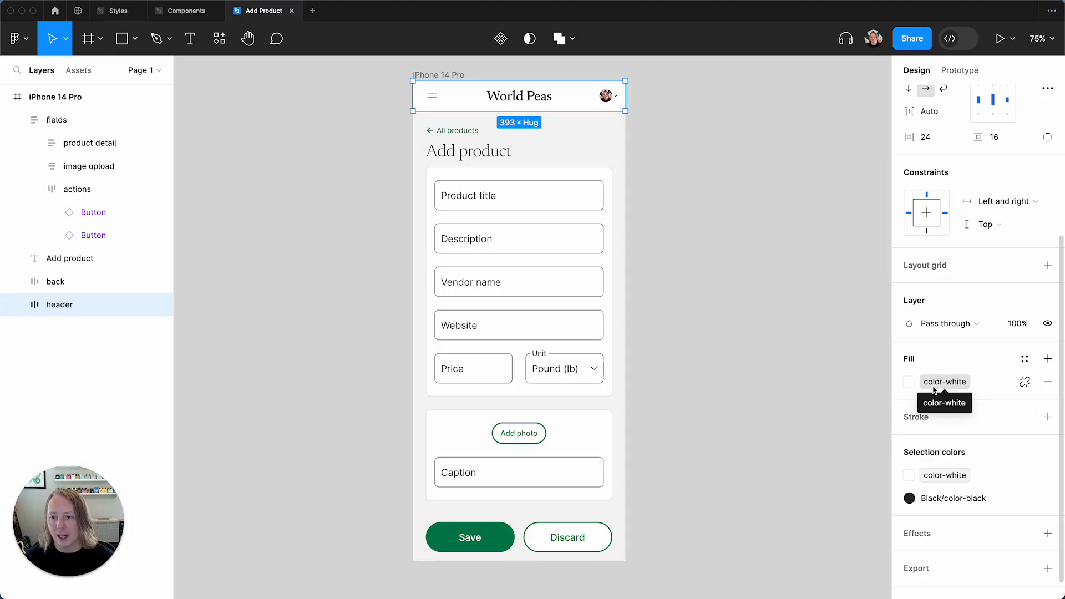
pyautogui.click(736, 377)
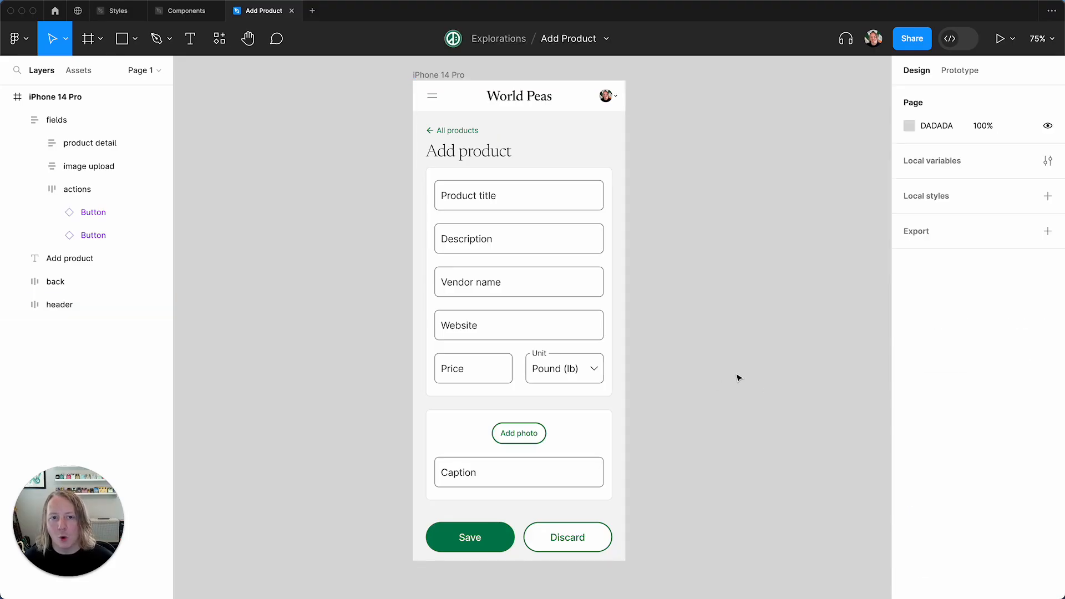
# Step: Select everything in the Components file and expand the selection colors to list all library colors
pyautogui.click(187, 11)
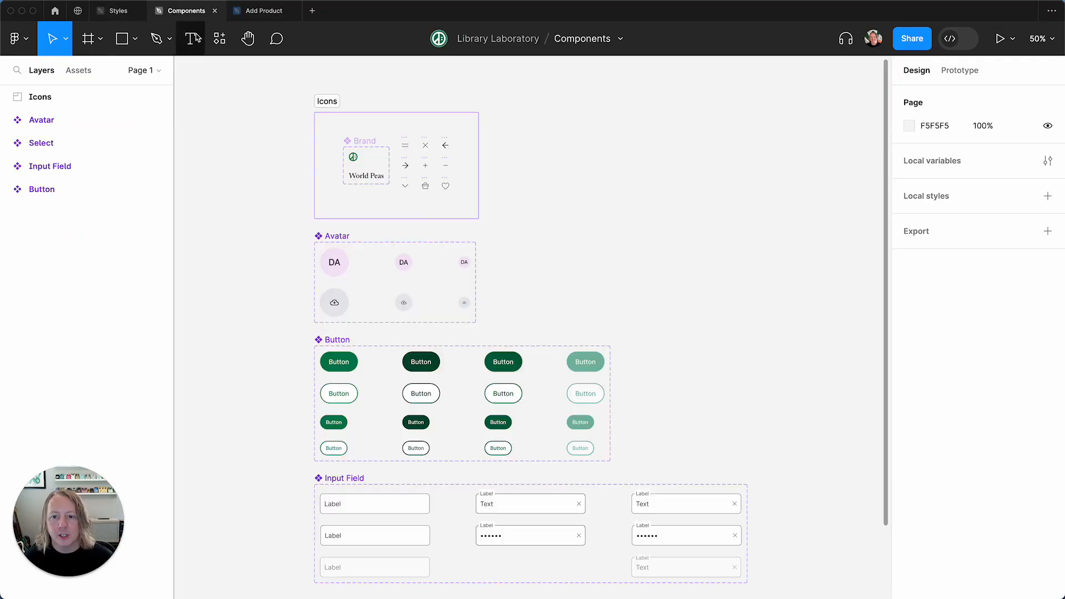
pyautogui.press('super+a')
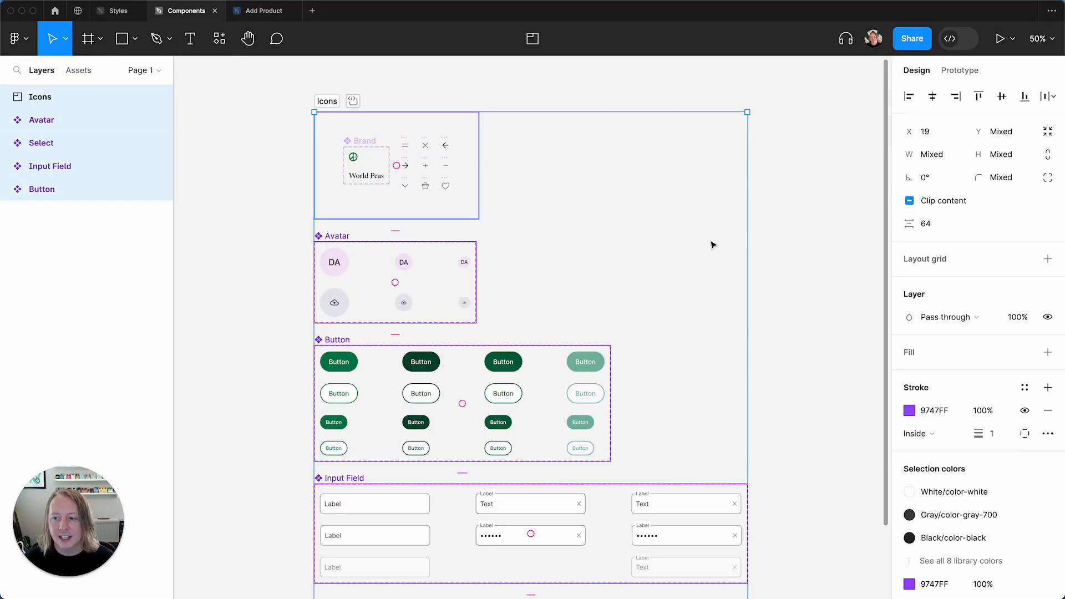
pyautogui.scroll(-1, 942, 468)
pyautogui.click(944, 452)
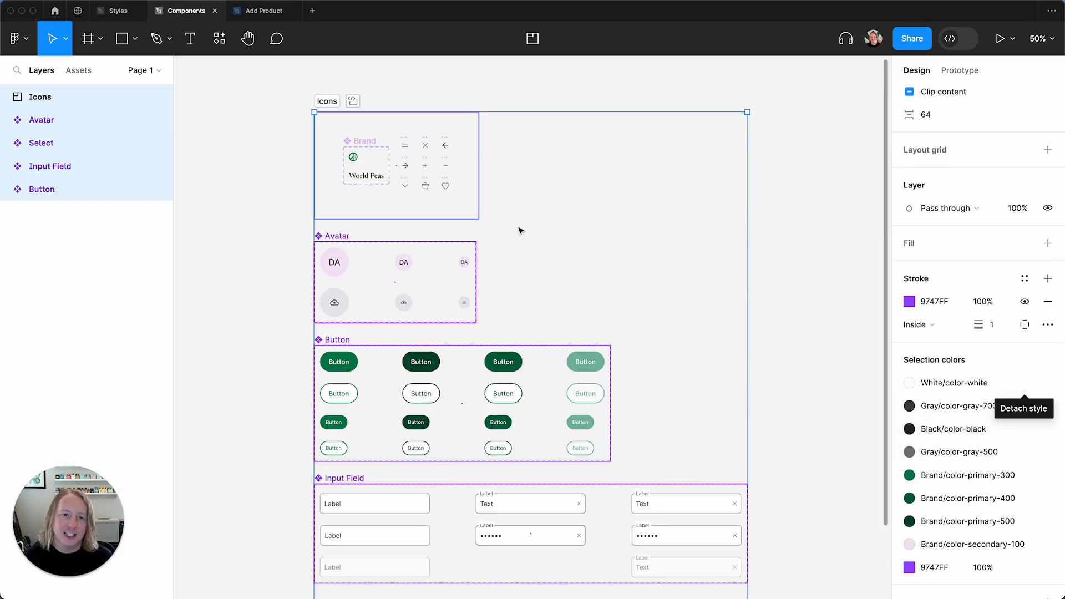
# Step: Run the Destroyer plugin's Destroy Color Styles command on the selected components, check their selection colors and deselect everything
pyautogui.click(218, 39)
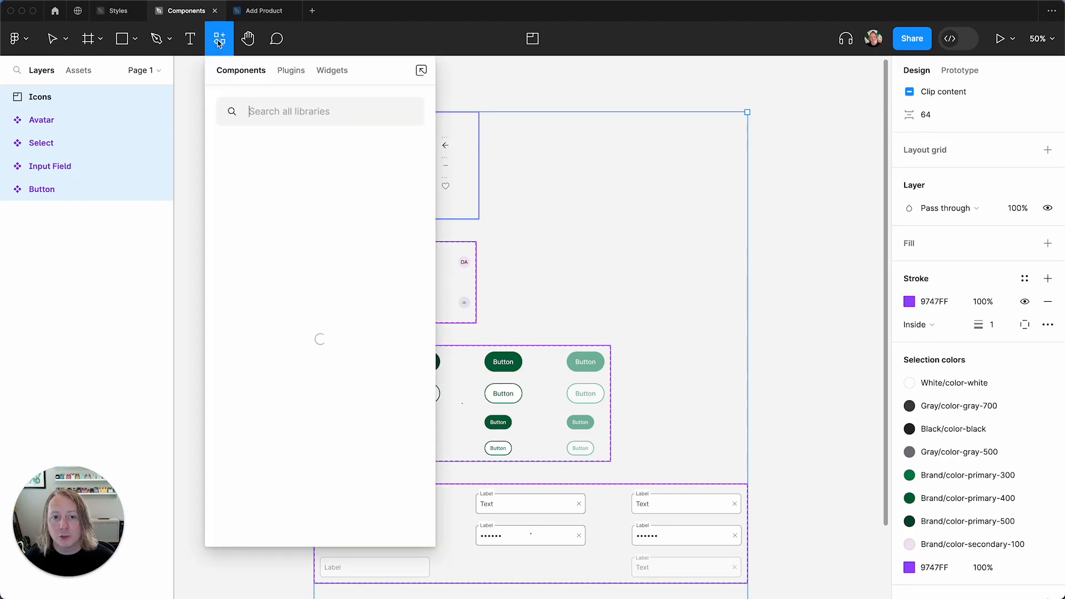
pyautogui.click(290, 70)
pyautogui.click(265, 200)
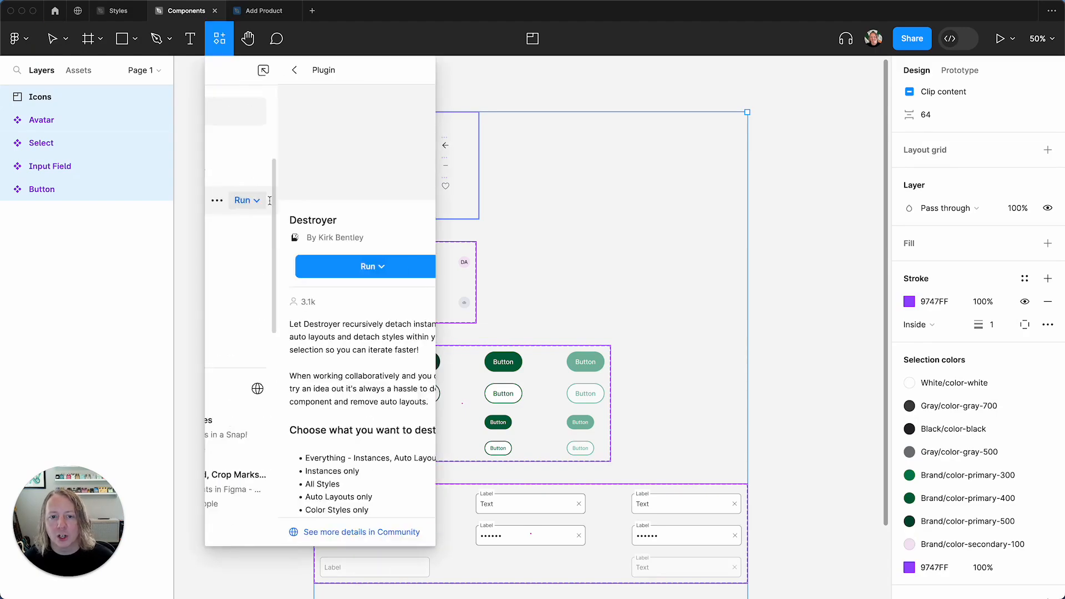
pyautogui.click(310, 269)
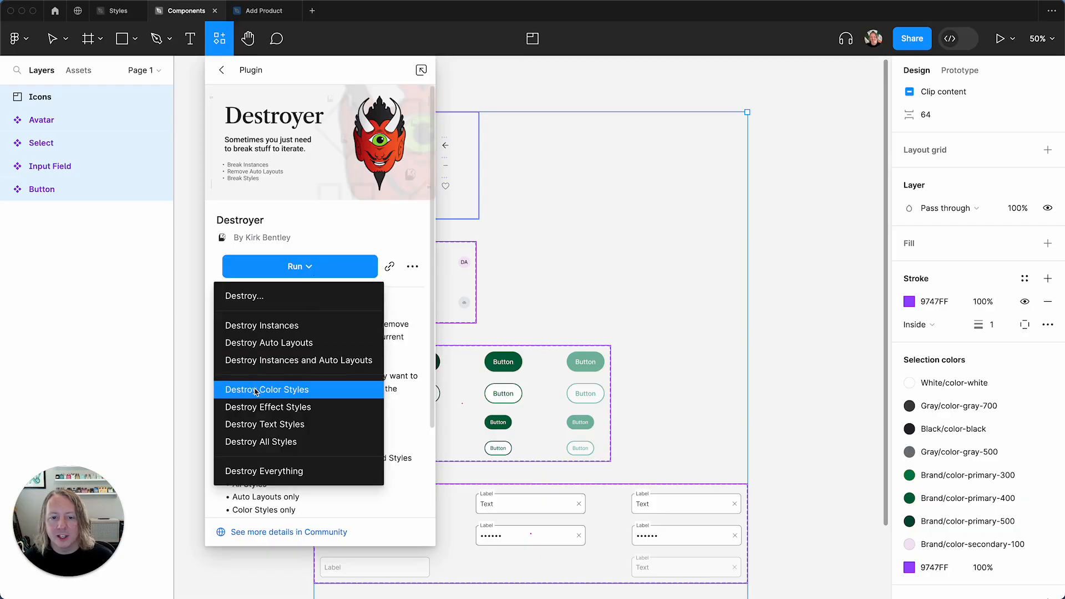
pyautogui.click(284, 392)
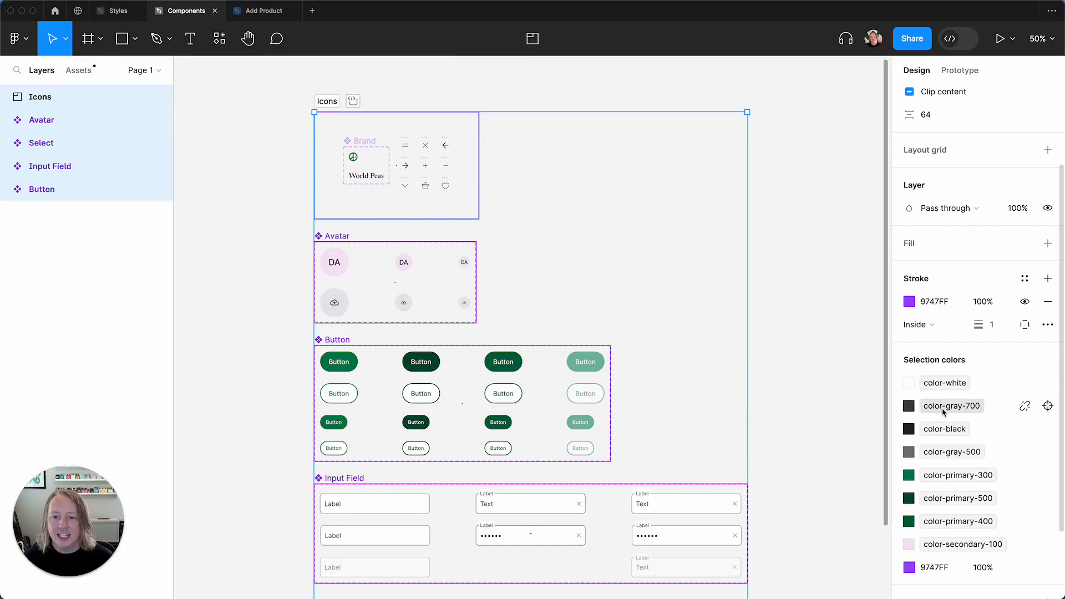
pyautogui.moveTo(947, 384)
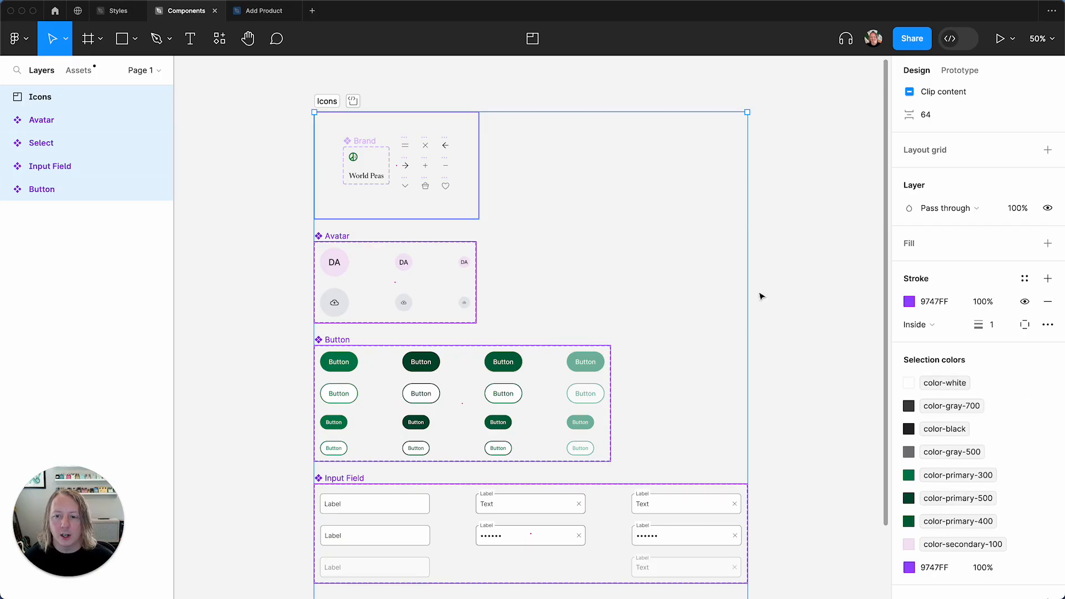
pyautogui.click(791, 292)
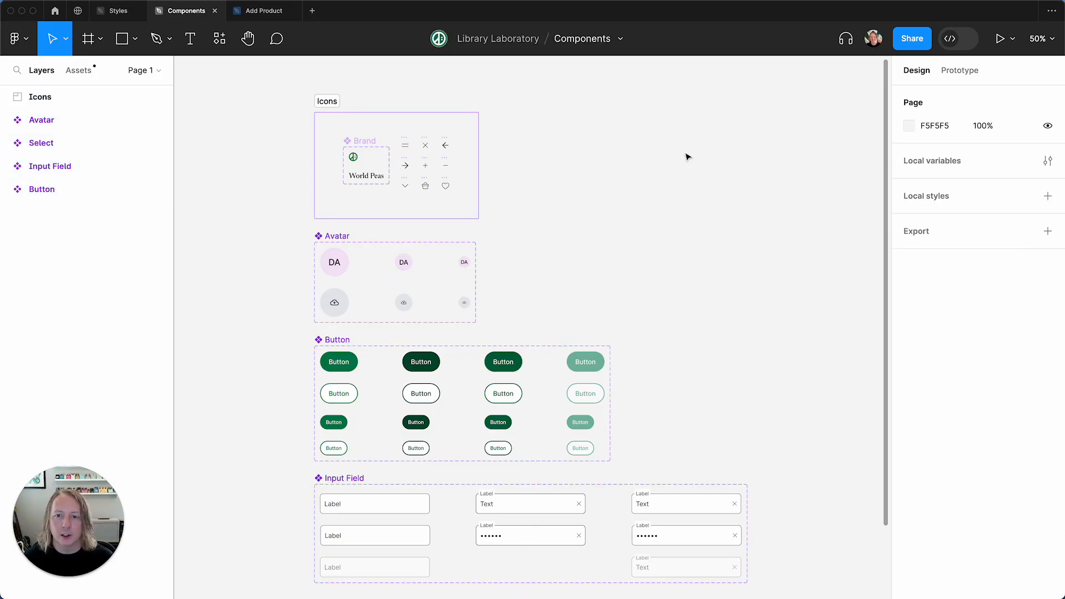
# Step: Publish the Components library again with all components whose color styles were detached
pyautogui.click(620, 39)
pyautogui.click(589, 92)
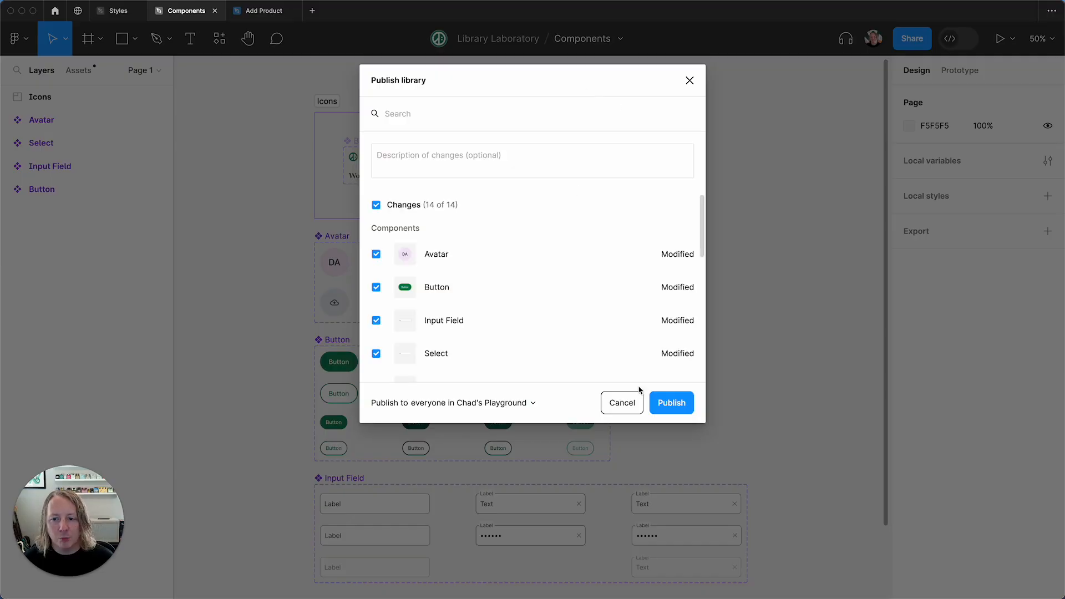
pyautogui.click(672, 403)
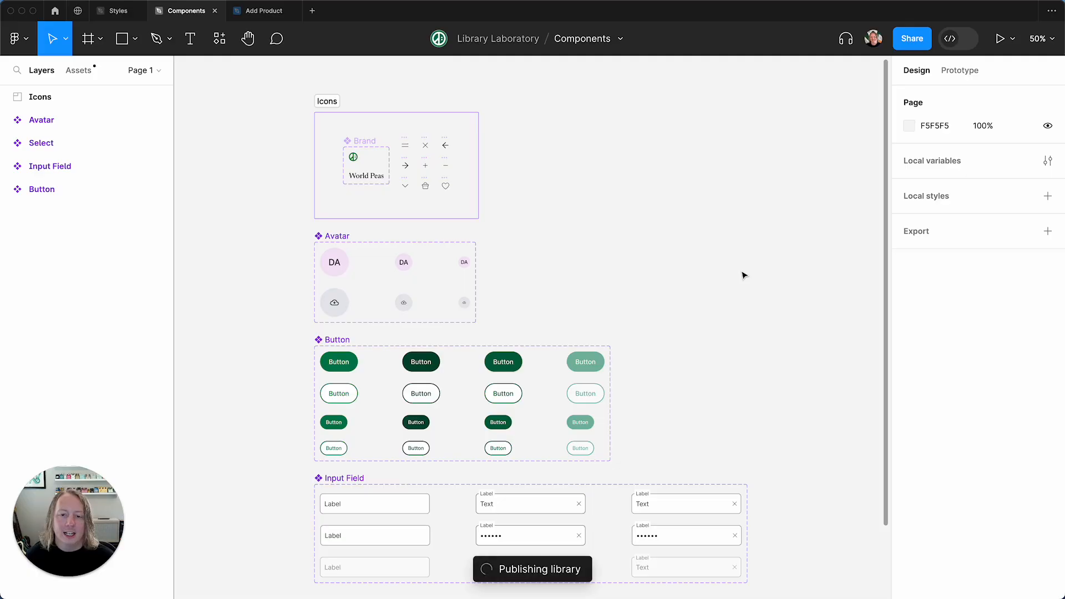
# Step: Open the Add Product file's pending component updates and apply all of them
pyautogui.click(265, 14)
pyautogui.click(1013, 548)
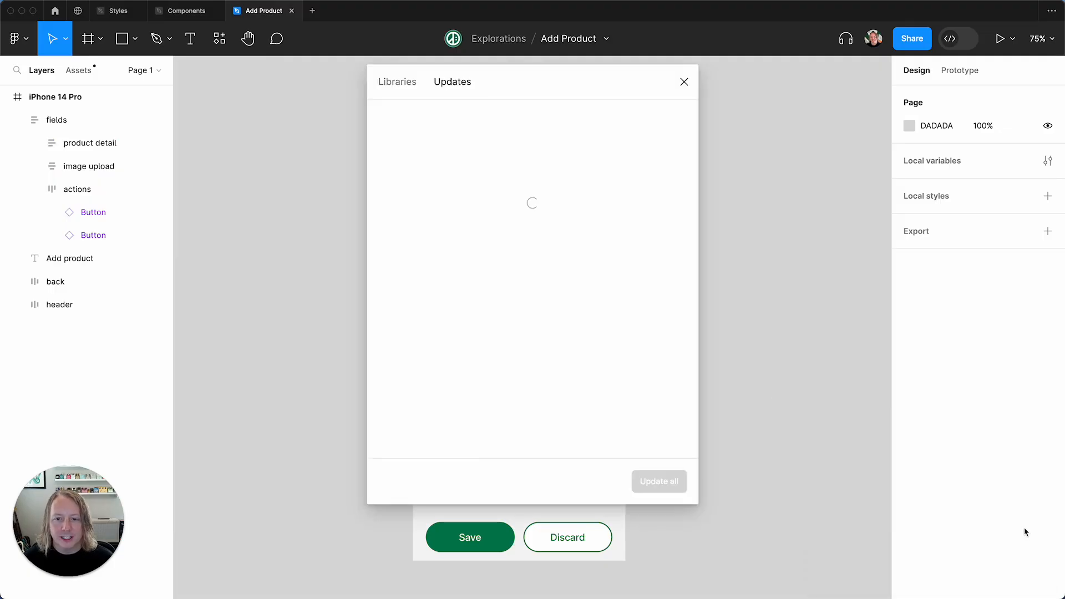
pyautogui.click(665, 481)
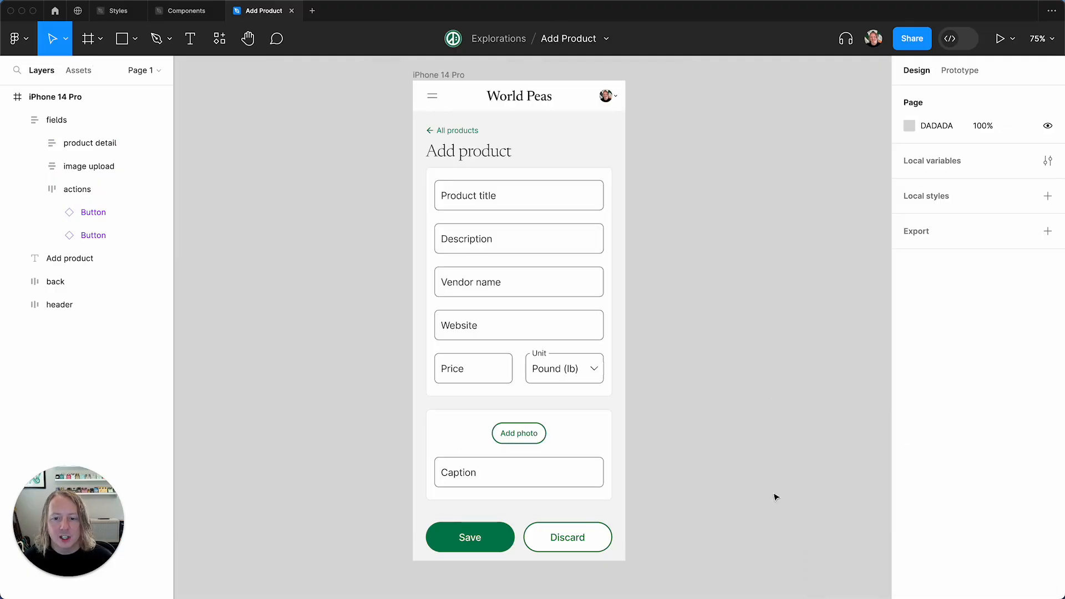
# Step: Check which color variable the Save button's fill uses, then deselect the button
pyautogui.doubleClick(506, 541)
pyautogui.scroll(-6, 953, 359)
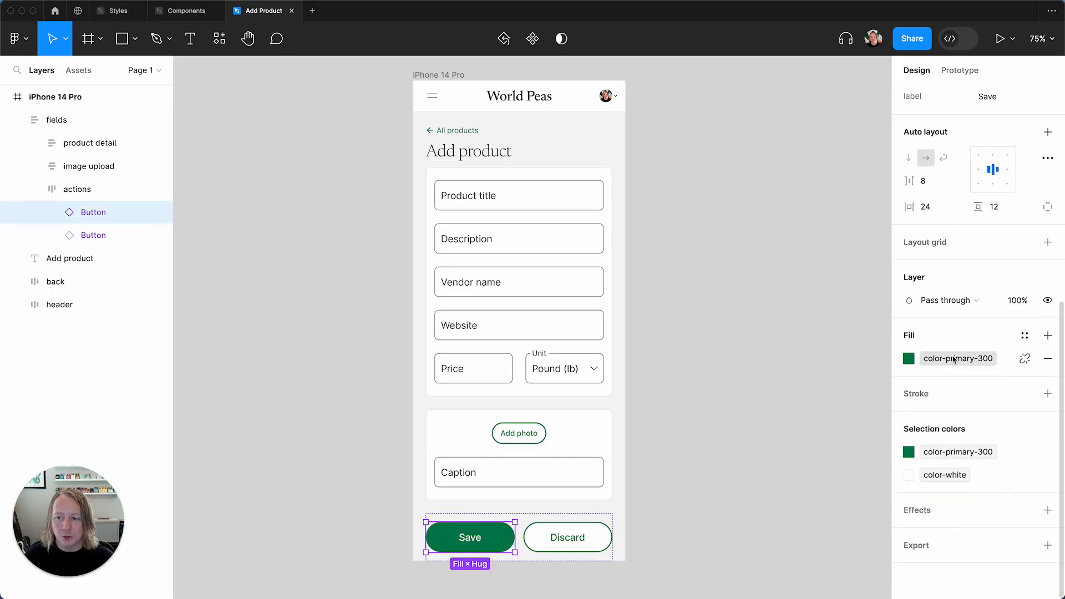
pyautogui.click(745, 336)
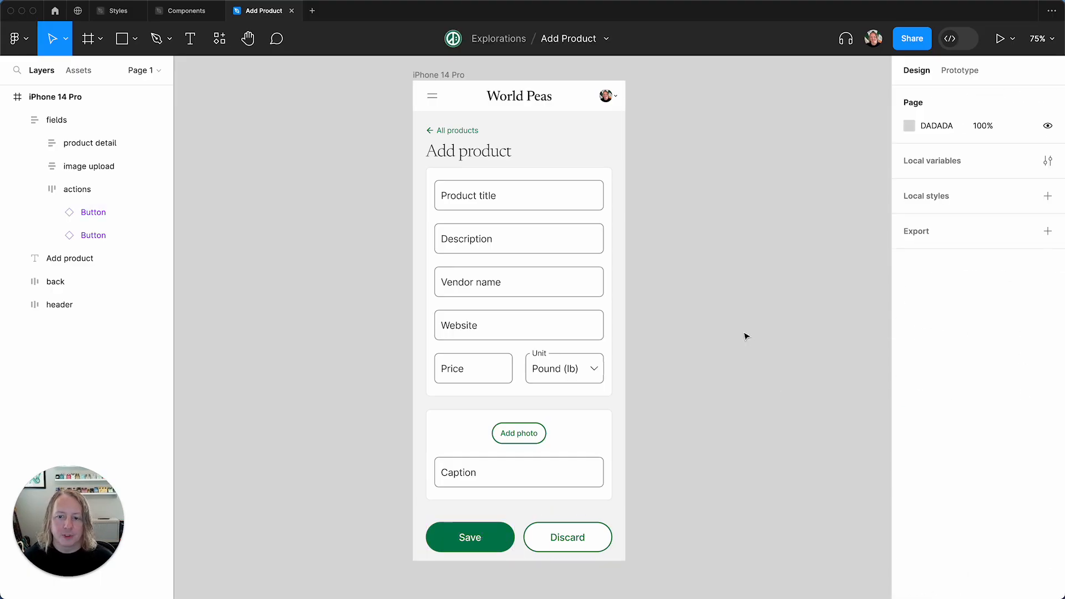